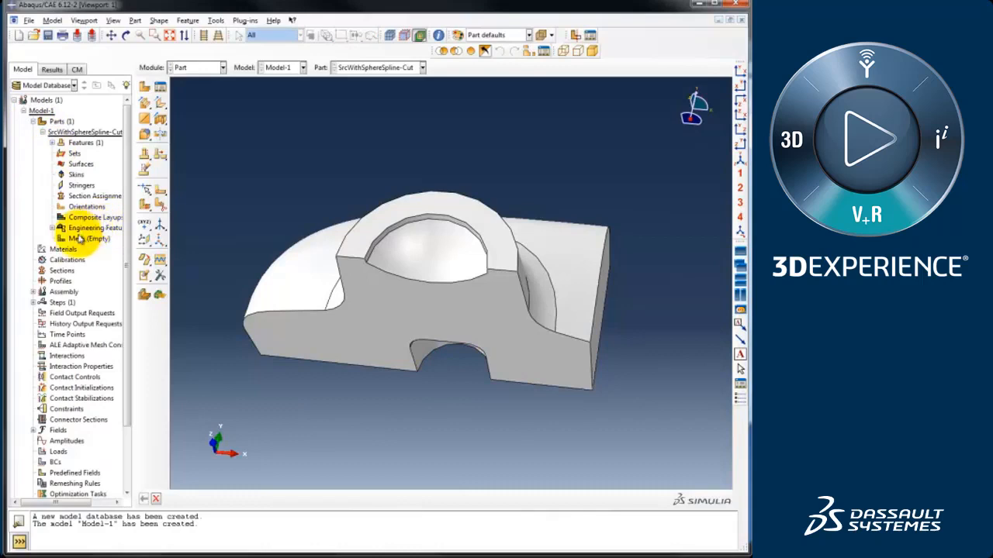
Step: Inspect the part's mesh colouring in the Mesh module and return to the Part module
{"action": "double_click", "coordinate": [87, 238]}
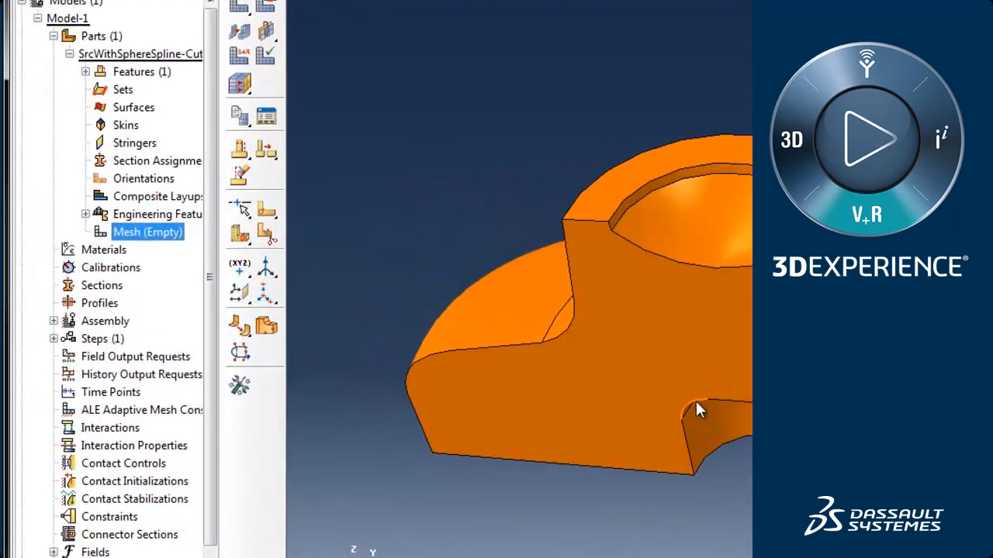
{"action": "left_click_drag", "start_coordinate": [695, 401], "coordinate": [745, 380], "text": "ctrl+alt"}
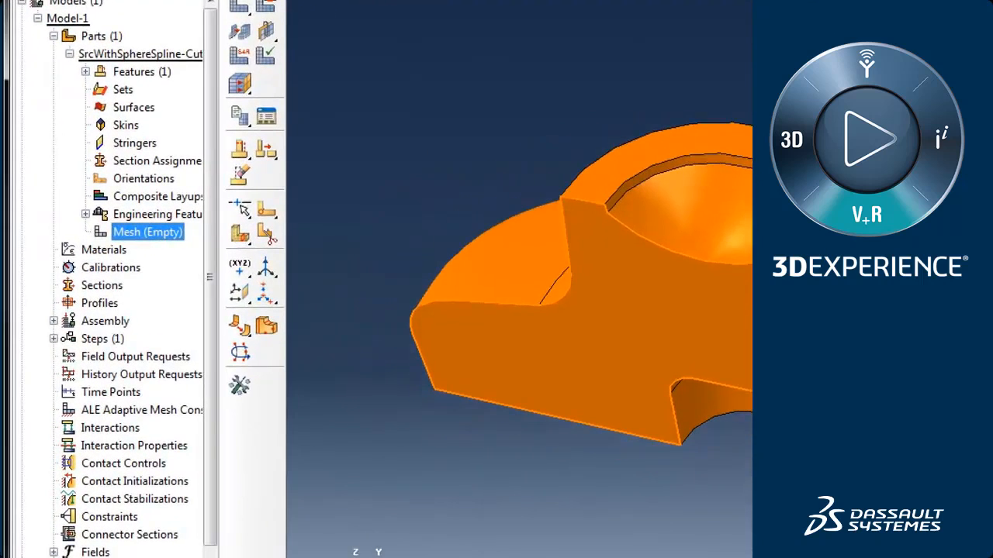
{"action": "right_click", "coordinate": [108, 54]}
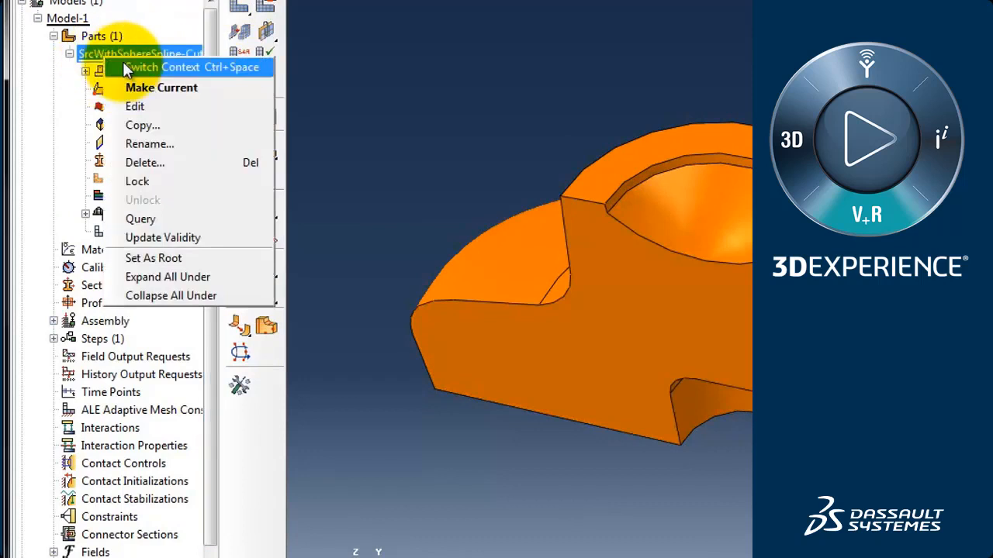
{"action": "left_click", "coordinate": [155, 67]}
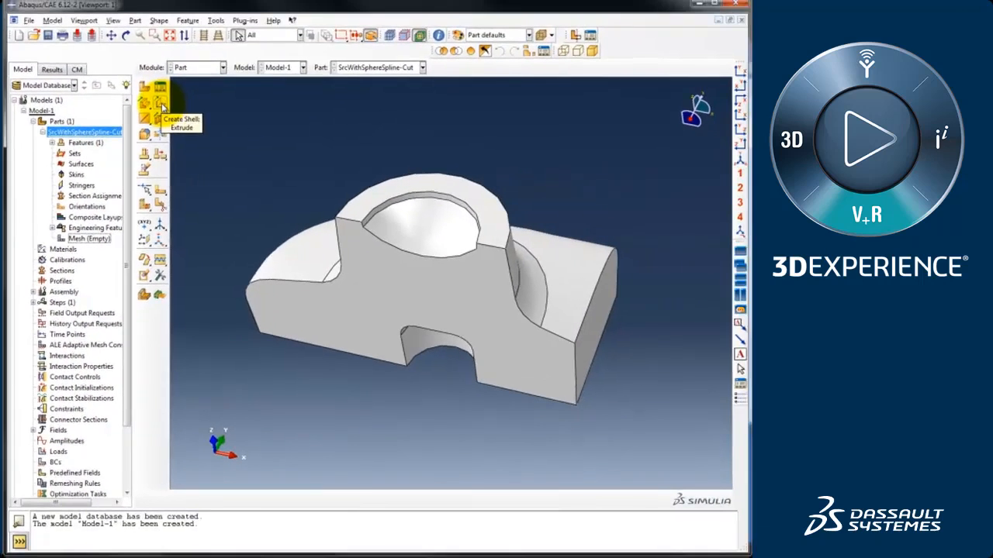
Step: Start a shell extrusion sketch on the ring-shaped top face, with the flat end face's bottom edge vertical on the right, in wireframe display
{"action": "left_click", "coordinate": [273, 8]}
{"action": "left_click", "coordinate": [493, 217]}
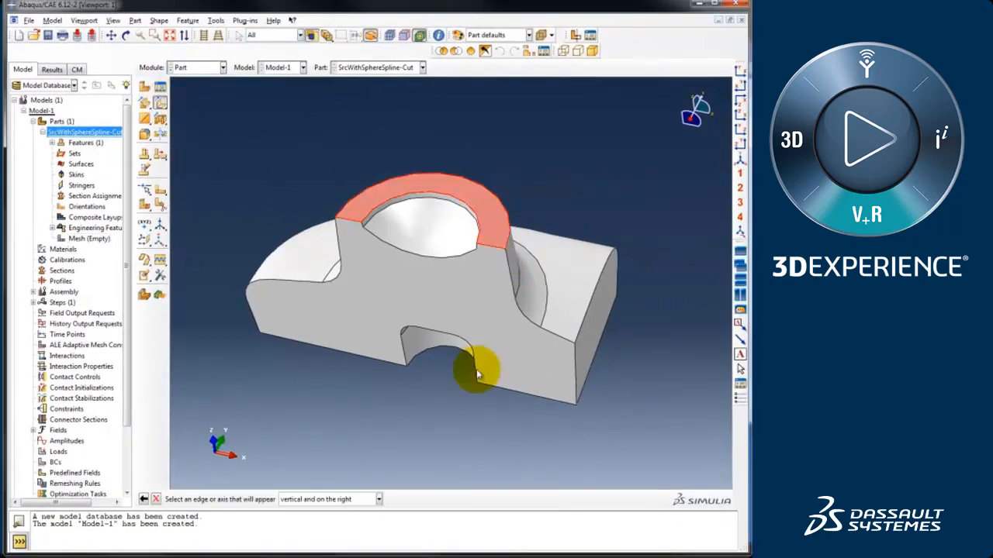
{"action": "left_click", "coordinate": [589, 365]}
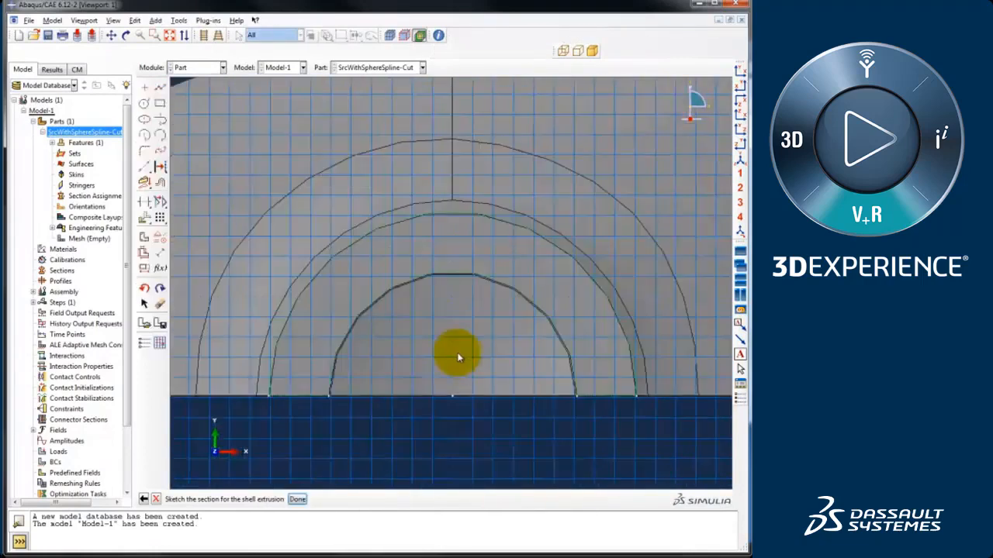
{"action": "scroll", "coordinate": [524, 380], "scroll_direction": "up", "scroll_amount": 2}
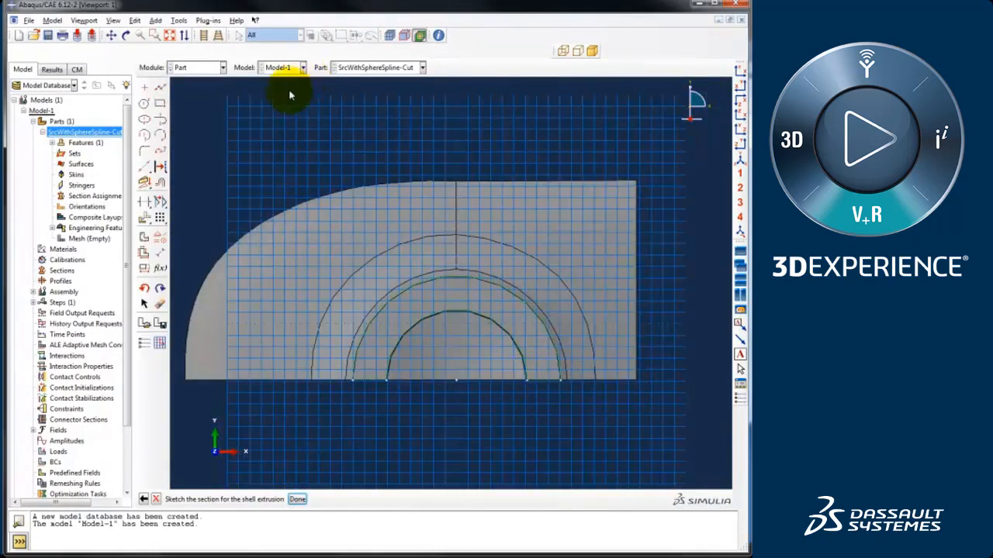
{"action": "left_click", "coordinate": [564, 51]}
{"action": "scroll", "coordinate": [210, 215], "scroll_direction": "down", "scroll_amount": 1}
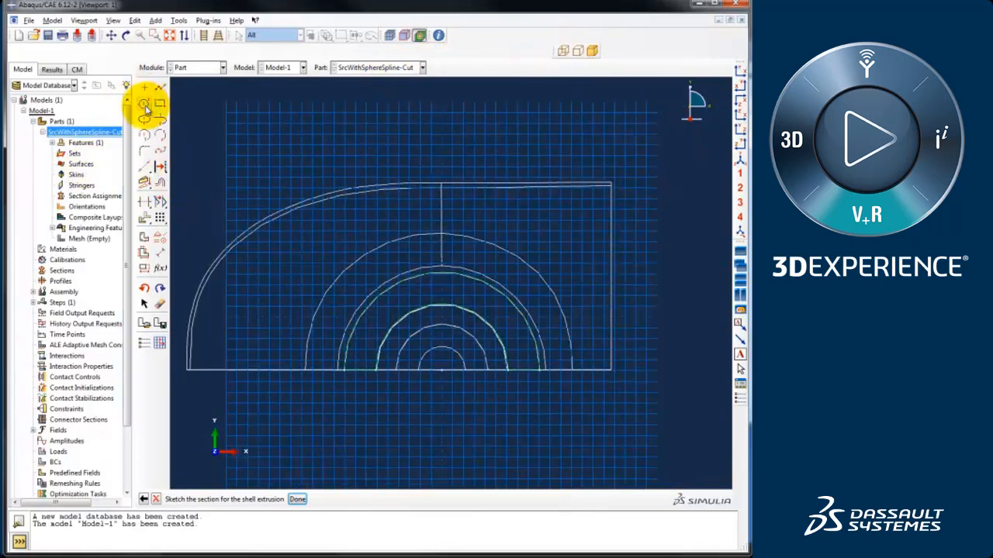
Step: Draw two circles centred on the arcs' common centre: one between the two smallest arcs, one just inside the outermost arc
{"action": "left_click", "coordinate": [144, 103]}
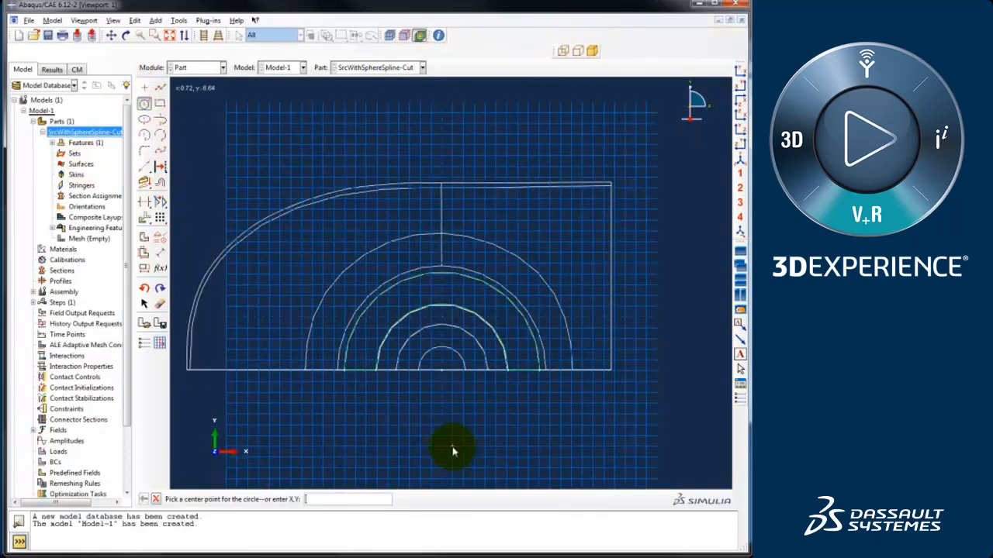
{"action": "left_click", "coordinate": [446, 373]}
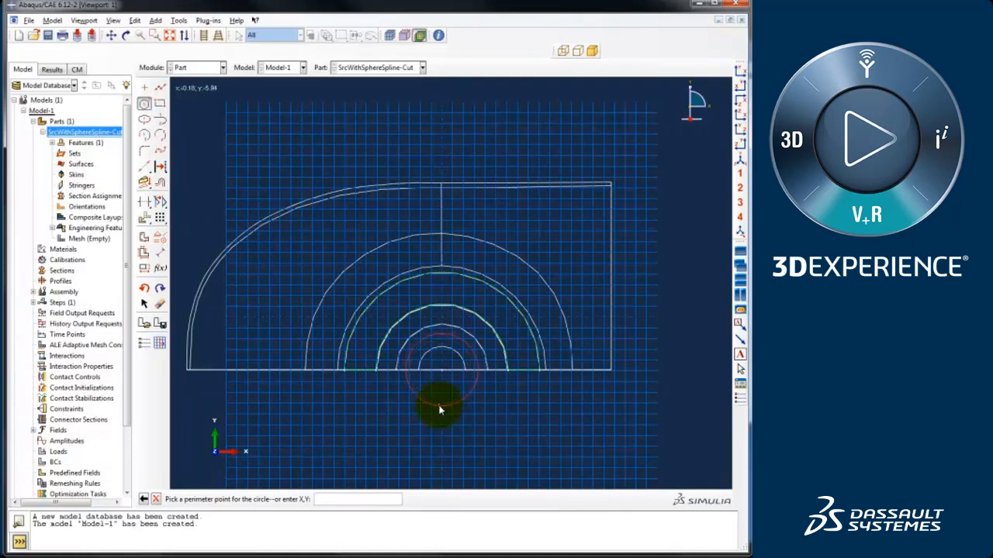
{"action": "left_click", "coordinate": [439, 408]}
{"action": "left_click", "coordinate": [443, 376]}
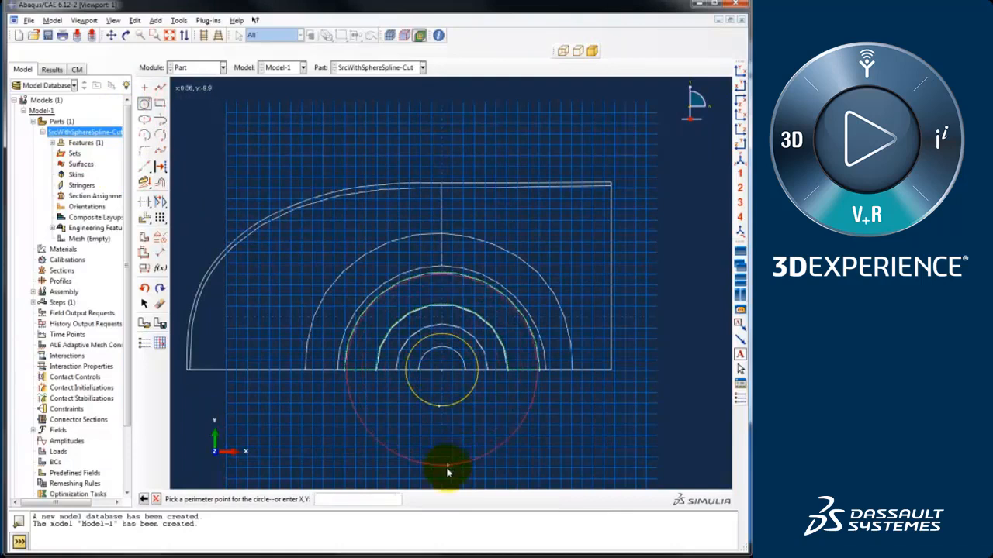
{"action": "left_click", "coordinate": [443, 492]}
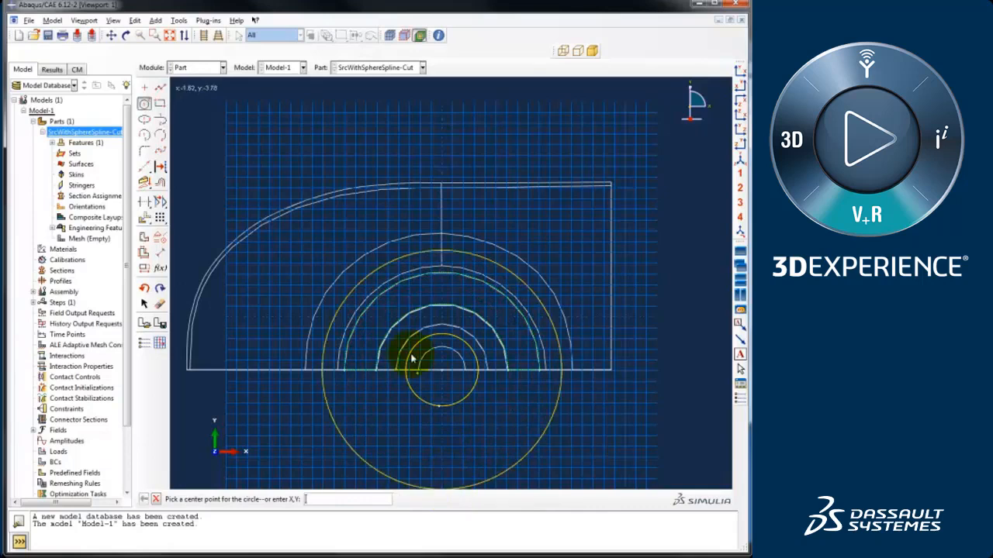
Step: Draw a third concentric circle slightly larger than the outermost semicircular edge of the part
{"action": "scroll", "coordinate": [412, 354], "scroll_direction": "down", "scroll_amount": 3}
{"action": "scroll", "coordinate": [442, 451], "scroll_direction": "up", "scroll_amount": 3}
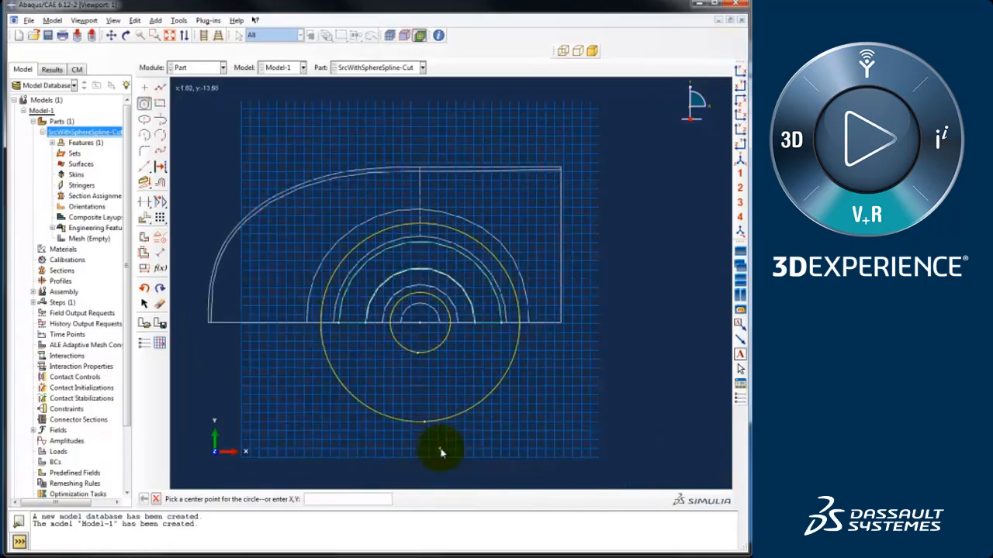
{"action": "scroll", "coordinate": [396, 335], "scroll_direction": "up", "scroll_amount": 1}
{"action": "scroll", "coordinate": [396, 334], "scroll_direction": "down", "scroll_amount": 4}
{"action": "left_click", "coordinate": [409, 319]}
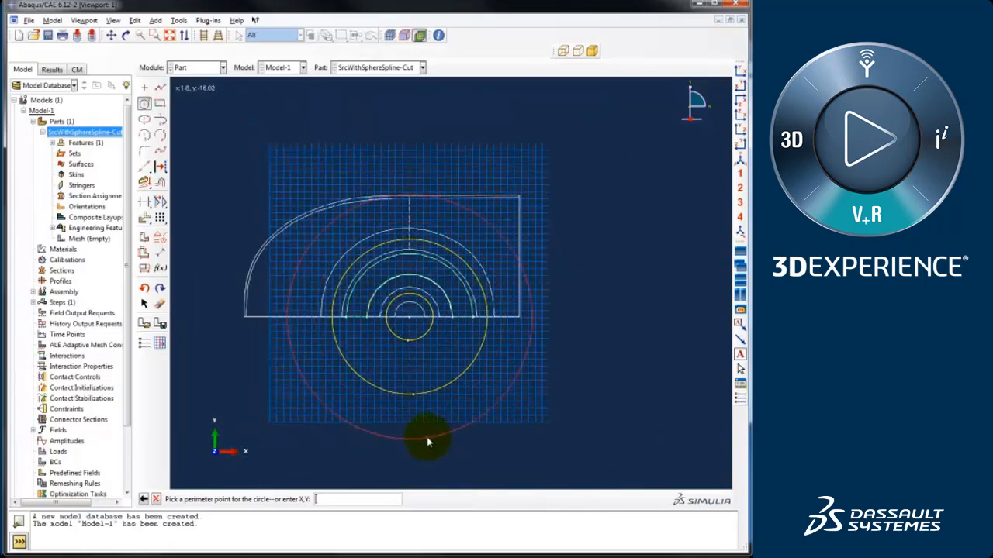
{"action": "scroll", "coordinate": [406, 414], "scroll_direction": "up", "scroll_amount": 2}
{"action": "scroll", "coordinate": [397, 415], "scroll_direction": "up", "scroll_amount": 1}
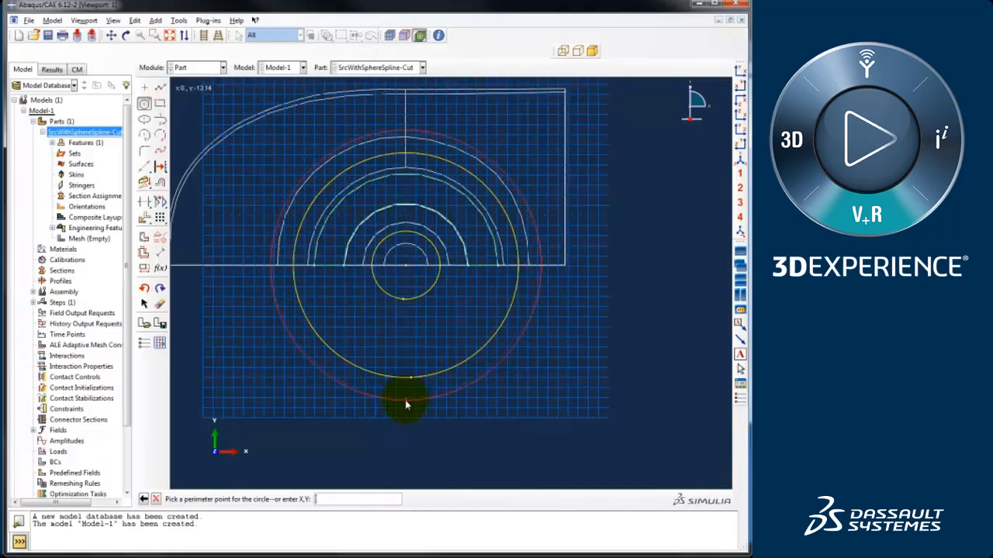
{"action": "left_click", "coordinate": [405, 400]}
{"action": "scroll", "coordinate": [392, 409], "scroll_direction": "down", "scroll_amount": 2}
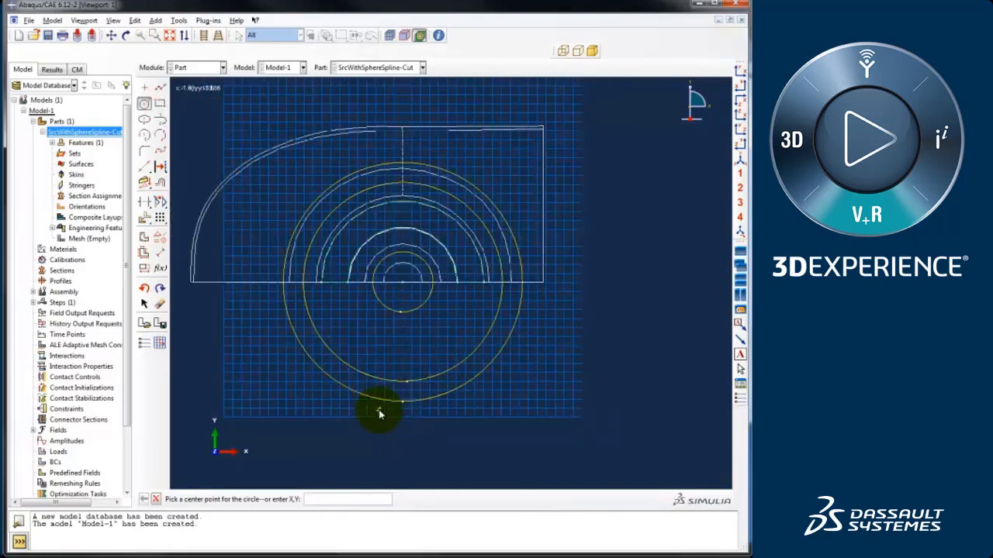
Step: Draw a slightly tilted line from the circles' centre up past the part's long straight edge
{"action": "left_click", "coordinate": [160, 88]}
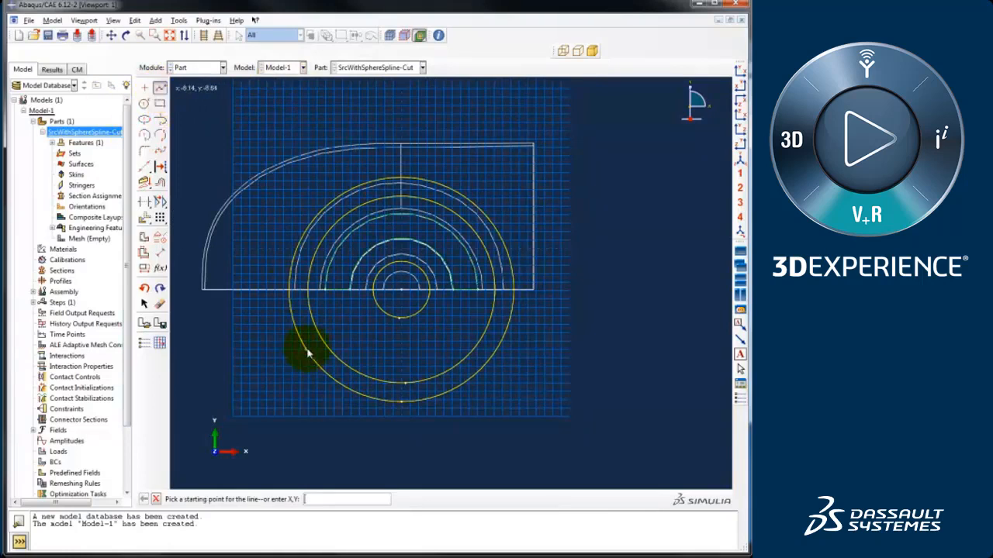
{"action": "scroll", "coordinate": [365, 312], "scroll_direction": "down", "scroll_amount": 2}
{"action": "scroll", "coordinate": [369, 321], "scroll_direction": "up", "scroll_amount": 2}
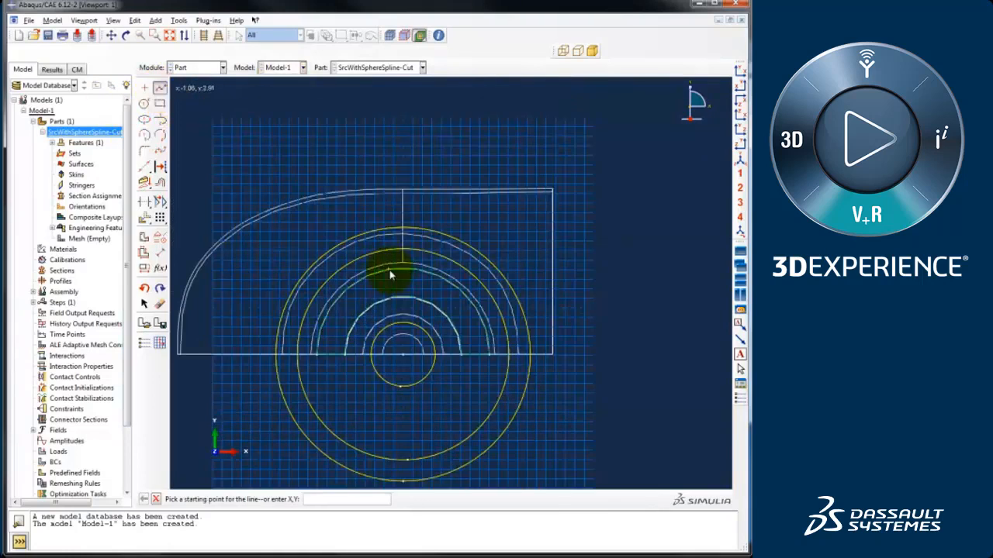
{"action": "left_click", "coordinate": [402, 356]}
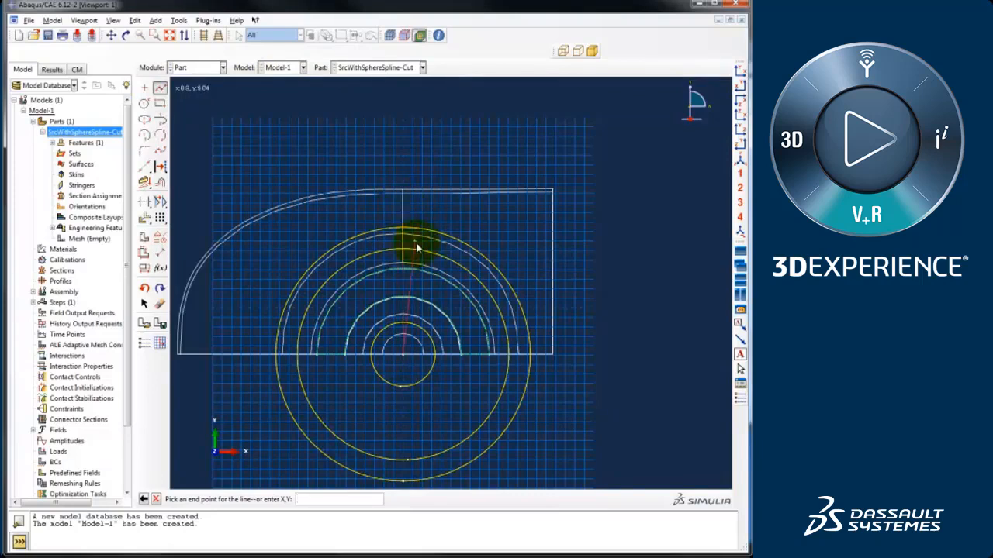
{"action": "scroll", "coordinate": [372, 229], "scroll_direction": "up", "scroll_amount": 2}
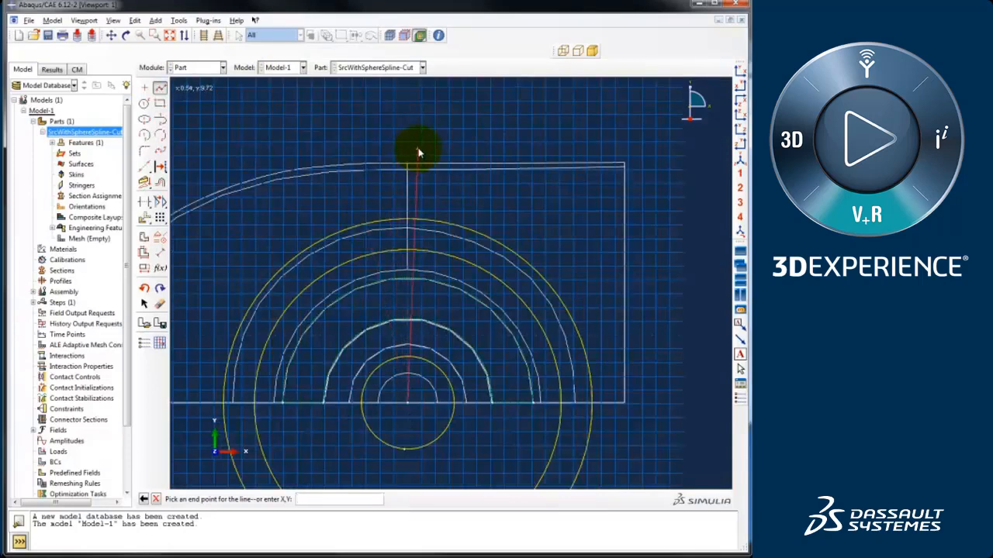
{"action": "left_click", "coordinate": [416, 147]}
{"action": "left_click", "coordinate": [159, 88]}
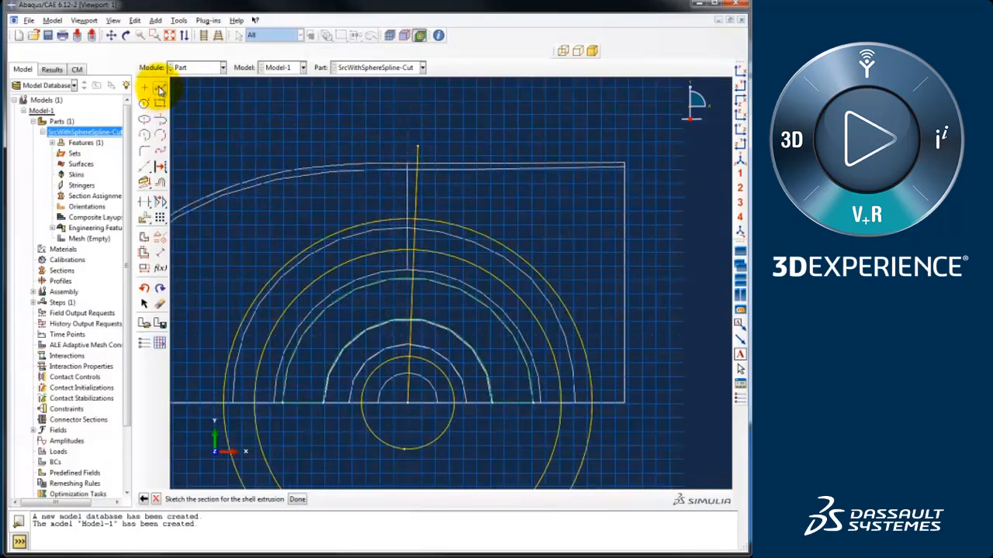
Step: Draw a horizontal line from the tilted line, just below the long straight edge, to beyond the part's flat end
{"action": "left_click", "coordinate": [416, 183]}
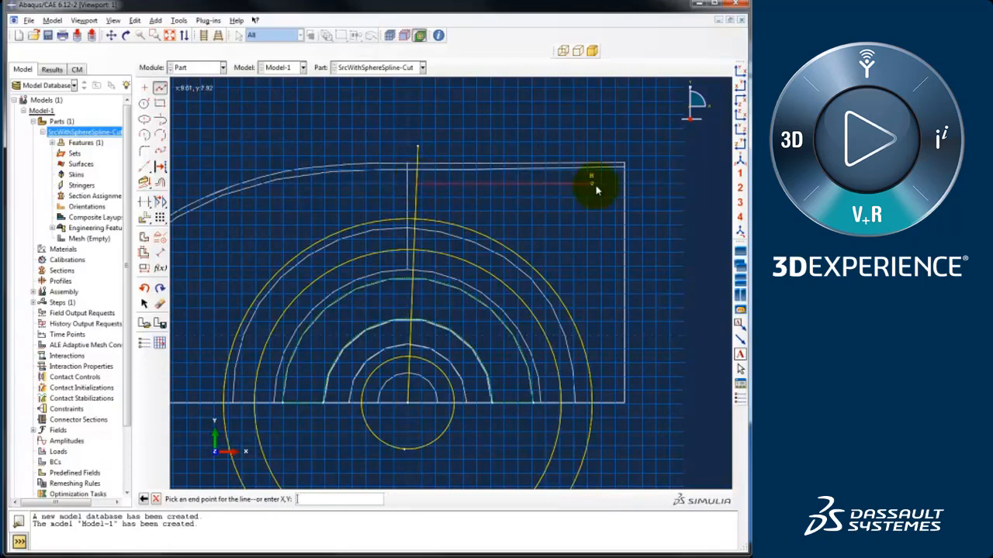
{"action": "left_click", "coordinate": [650, 183]}
{"action": "scroll", "coordinate": [419, 182], "scroll_direction": "down", "scroll_amount": 5}
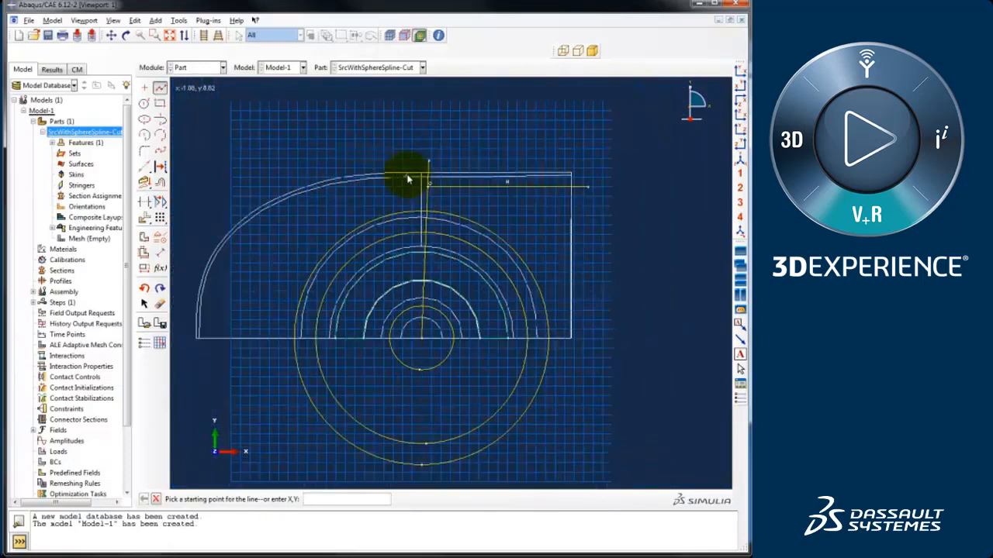
{"action": "left_click", "coordinate": [159, 88]}
Step: Draw four spaced vertical lines from the horizontal line up past the part's long straight edge
{"action": "left_click", "coordinate": [160, 88]}
{"action": "scroll", "coordinate": [527, 171], "scroll_direction": "up", "scroll_amount": 4}
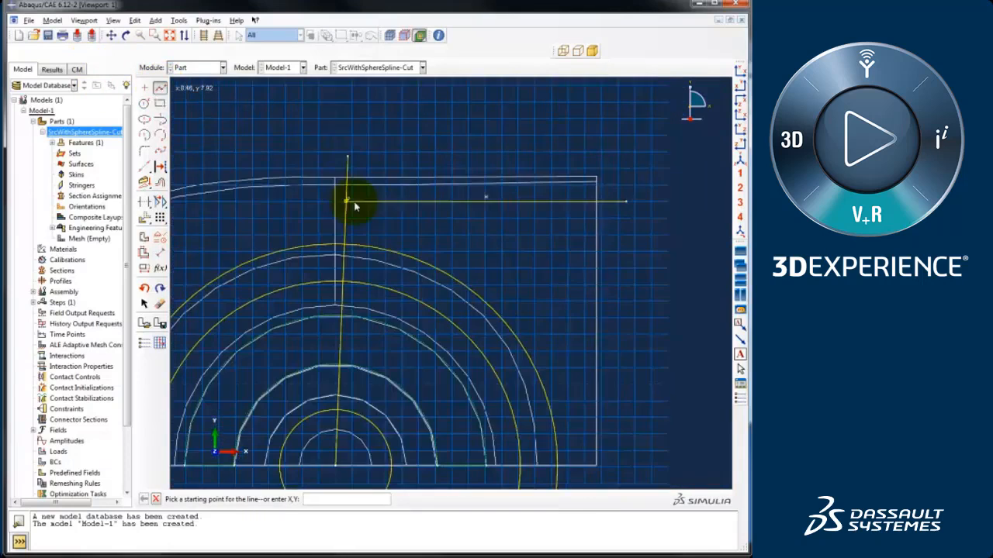
{"action": "left_click", "coordinate": [397, 199]}
{"action": "left_click", "coordinate": [397, 135]}
{"action": "middle_click", "coordinate": [457, 180]}
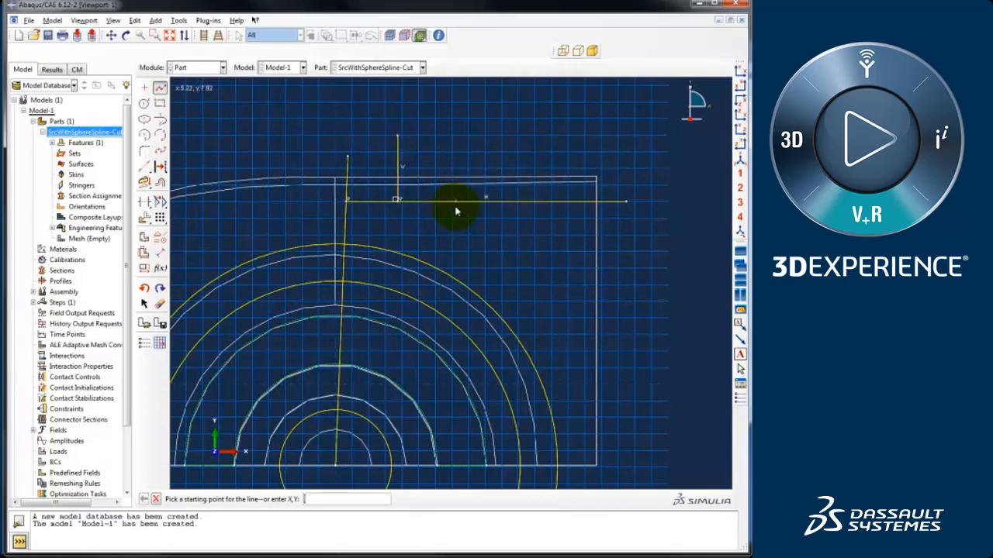
{"action": "left_click", "coordinate": [455, 200]}
{"action": "left_click", "coordinate": [455, 143]}
{"action": "middle_click", "coordinate": [514, 190]}
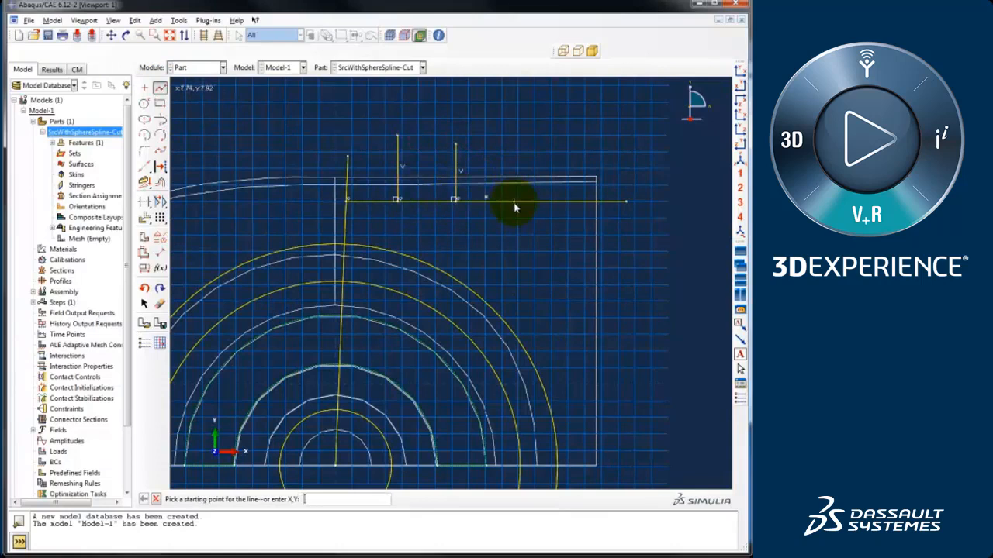
{"action": "left_click", "coordinate": [514, 199]}
{"action": "middle_click", "coordinate": [562, 186]}
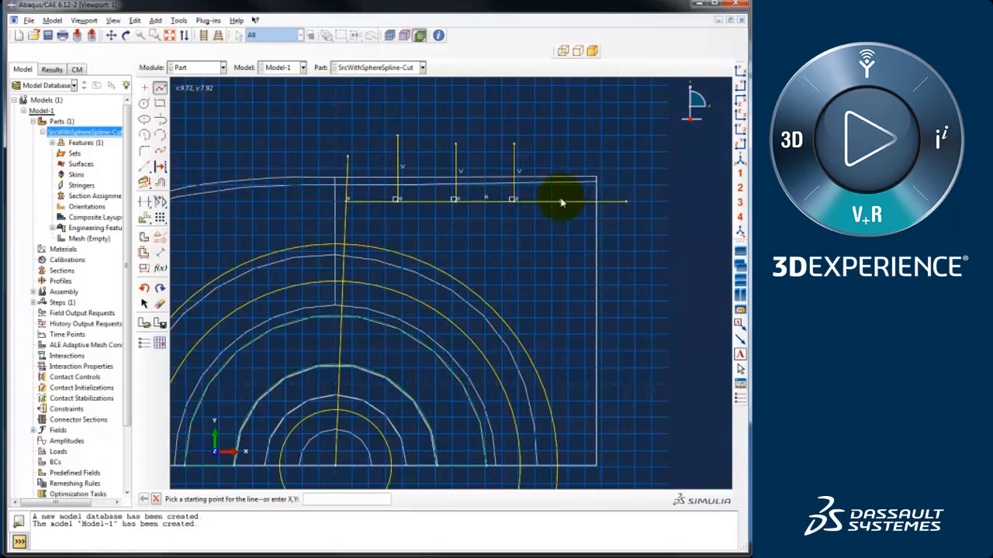
{"action": "left_click", "coordinate": [562, 199]}
{"action": "left_click", "coordinate": [564, 144]}
{"action": "middle_click", "coordinate": [561, 189]}
Step: Draw two three-point arcs starting on the tilted line below the horizontal line and curving down past the part's flat end
{"action": "scroll", "coordinate": [543, 170], "scroll_direction": "down", "scroll_amount": 3}
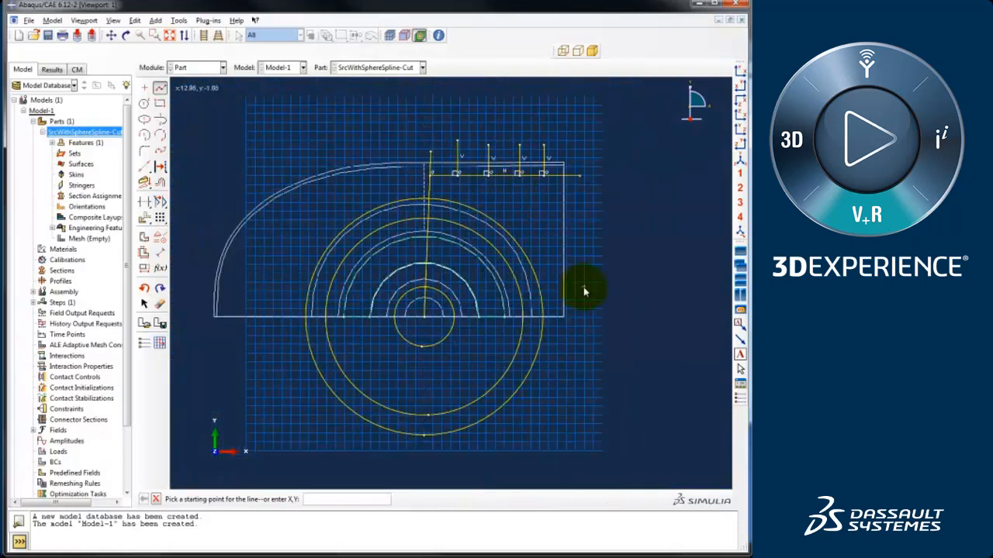
{"action": "scroll", "coordinate": [583, 289], "scroll_direction": "up", "scroll_amount": 1}
{"action": "scroll", "coordinate": [572, 290], "scroll_direction": "down", "scroll_amount": 1}
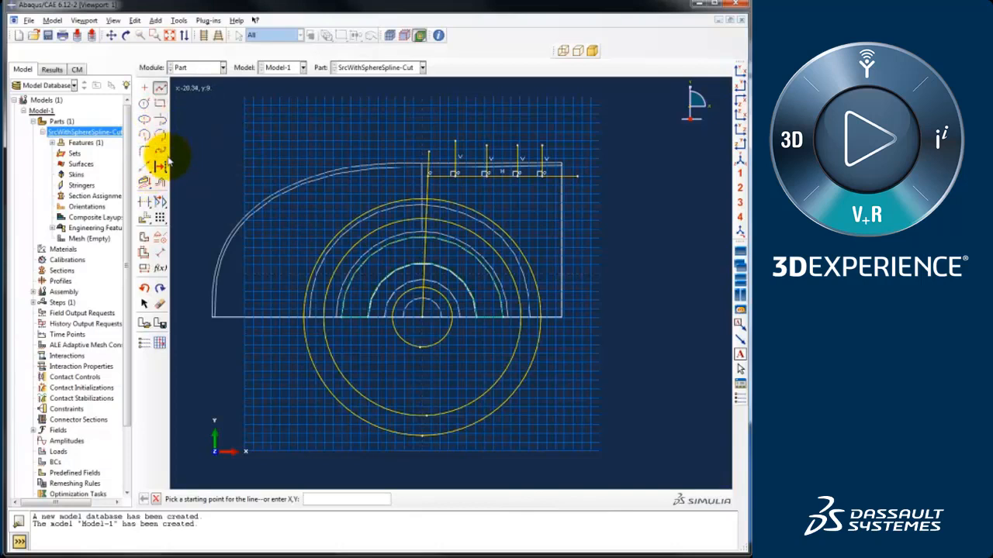
{"action": "left_click", "coordinate": [160, 134]}
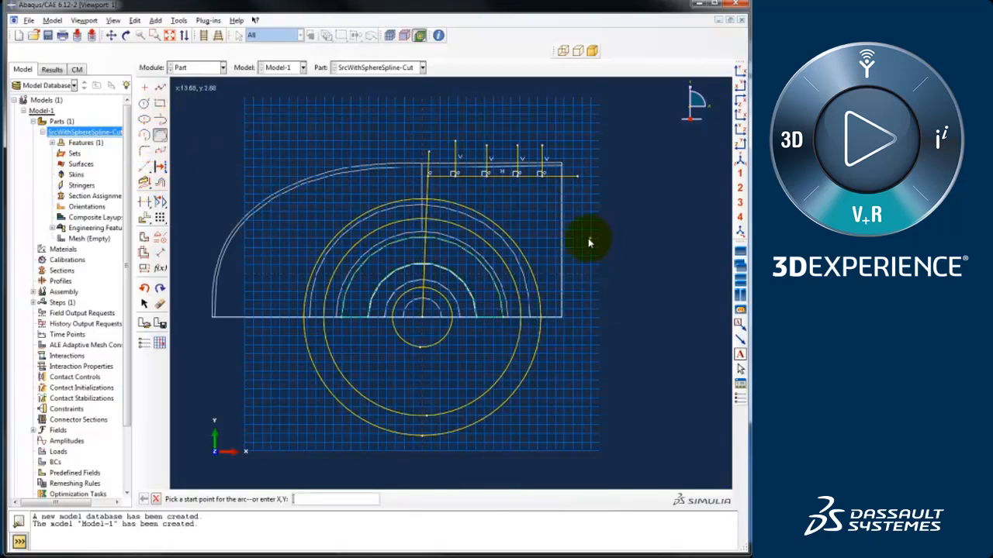
{"action": "scroll", "coordinate": [589, 243], "scroll_direction": "up", "scroll_amount": 2}
{"action": "left_click", "coordinate": [366, 164]}
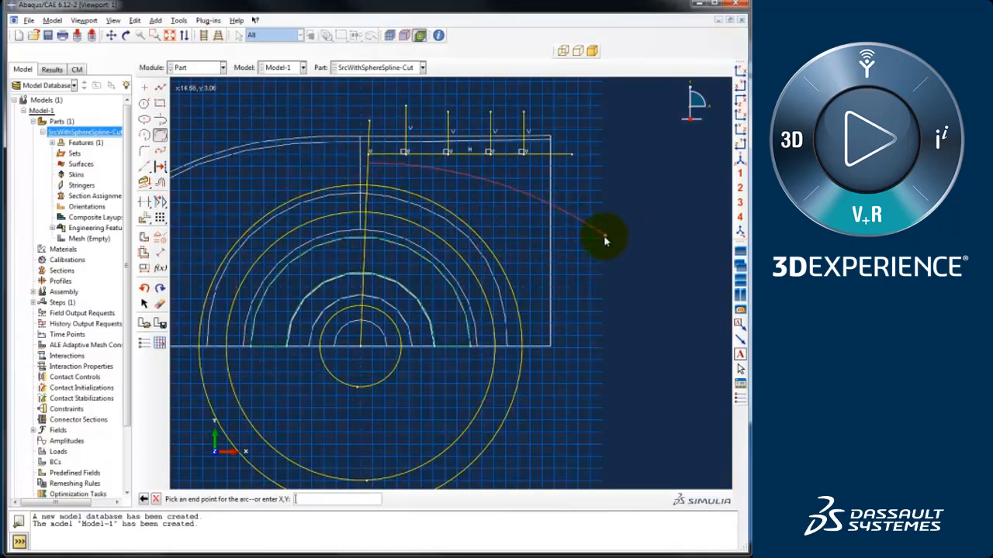
{"action": "left_click", "coordinate": [605, 241]}
{"action": "left_click", "coordinate": [490, 183]}
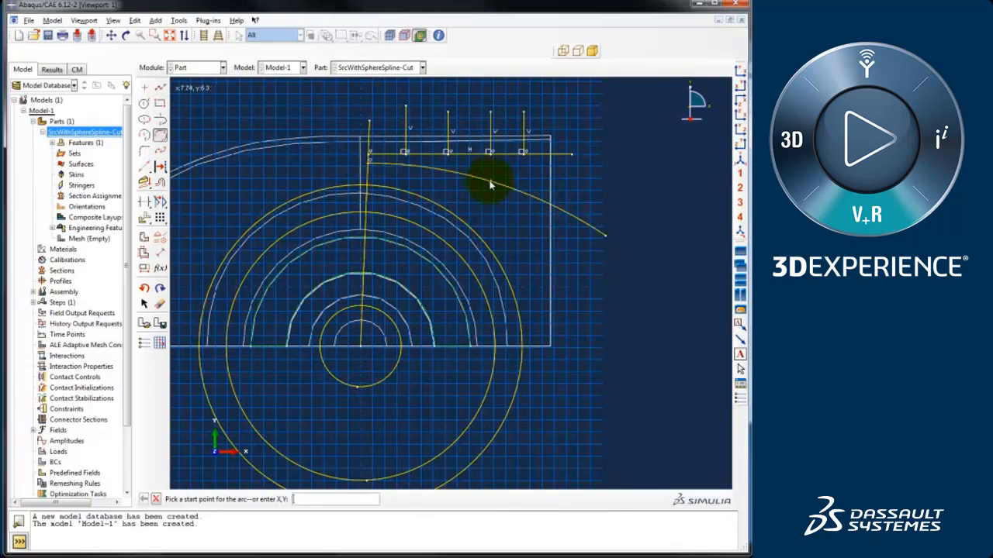
{"action": "left_click", "coordinate": [371, 180]}
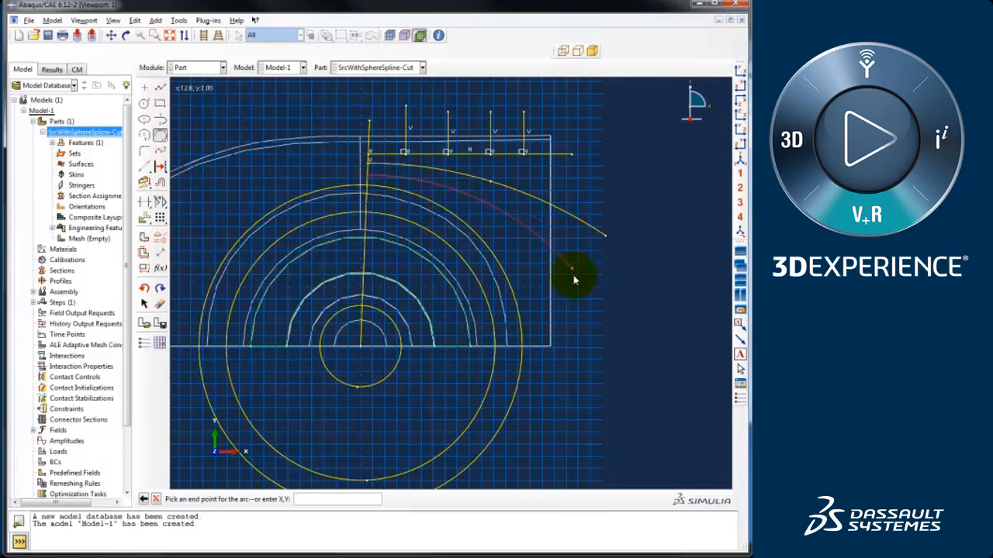
{"action": "left_click", "coordinate": [583, 343]}
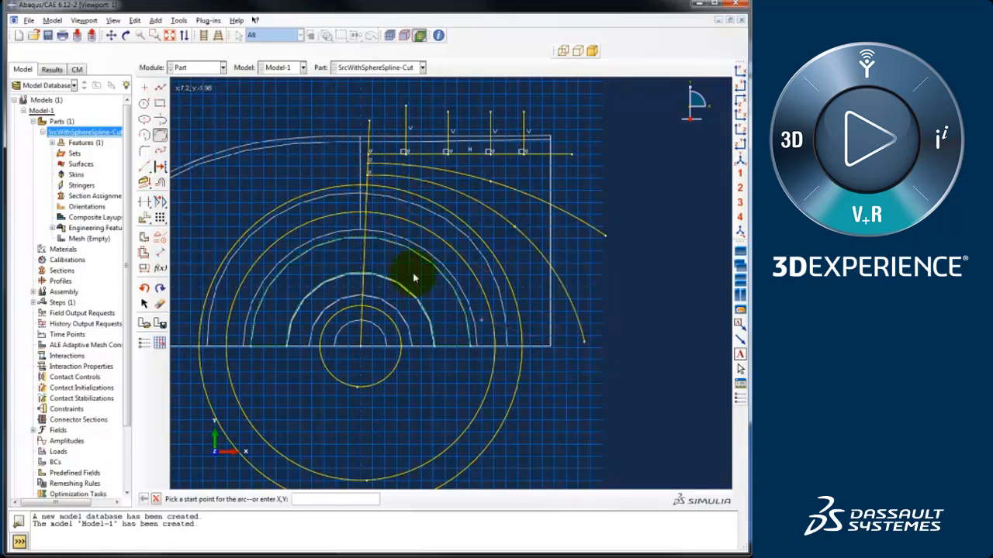
{"action": "left_click", "coordinate": [159, 87]}
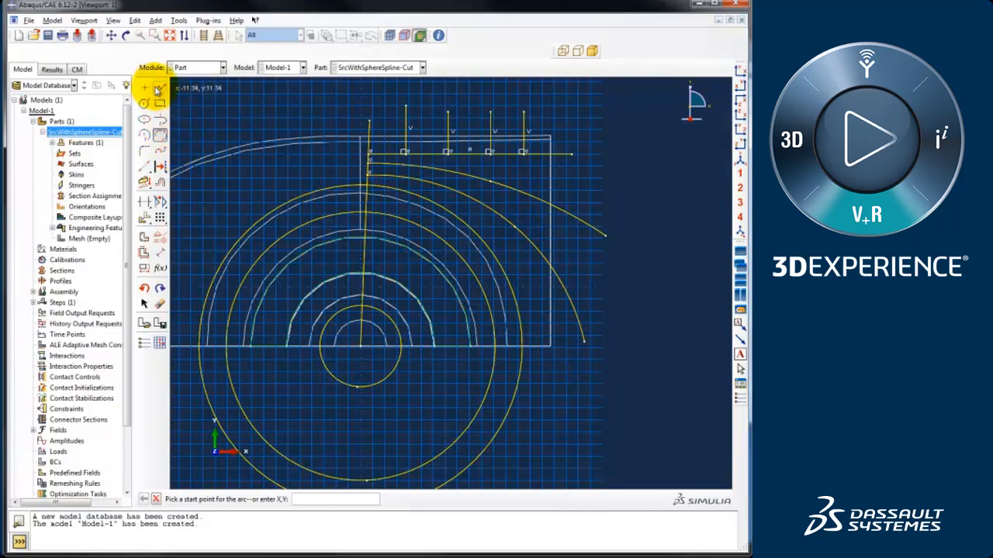
Step: Draw two short connecting lines, one between the two arcs and one from the lower arc to the outermost circle
{"action": "scroll", "coordinate": [459, 243], "scroll_direction": "up", "scroll_amount": 2}
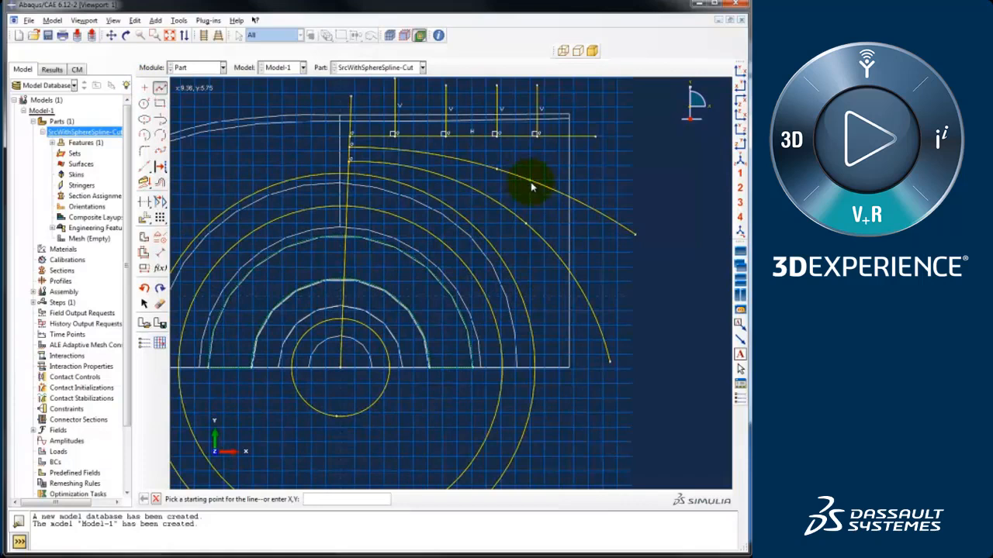
{"action": "scroll", "coordinate": [515, 217], "scroll_direction": "up", "scroll_amount": 2}
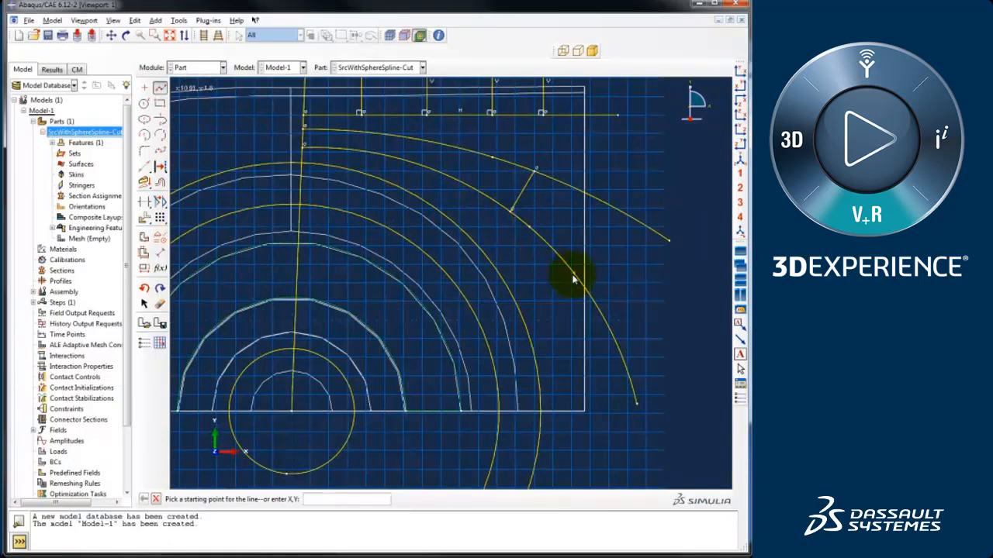
{"action": "left_click", "coordinate": [553, 253]}
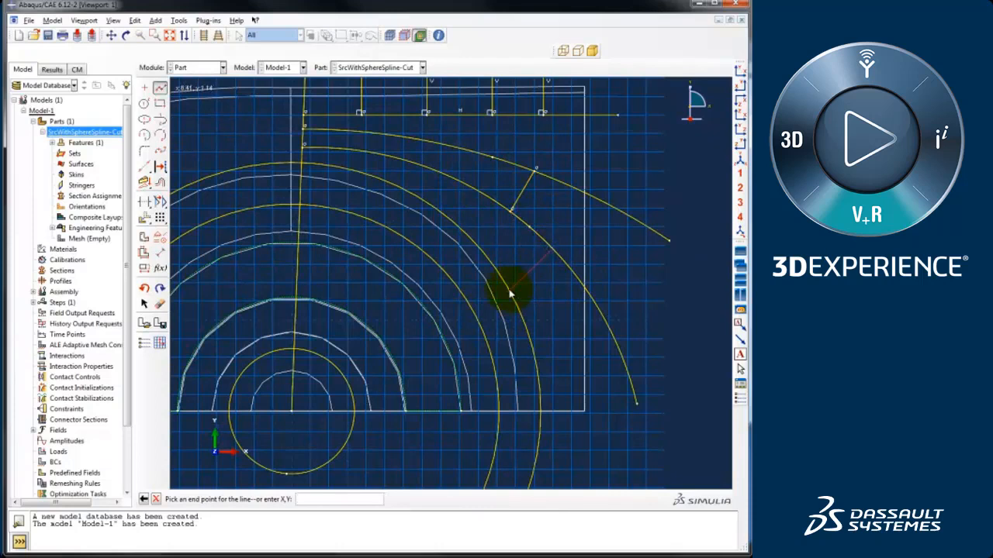
{"action": "left_click", "coordinate": [508, 290]}
{"action": "scroll", "coordinate": [455, 166], "scroll_direction": "down", "scroll_amount": 2}
{"action": "scroll", "coordinate": [531, 376], "scroll_direction": "down", "scroll_amount": 2}
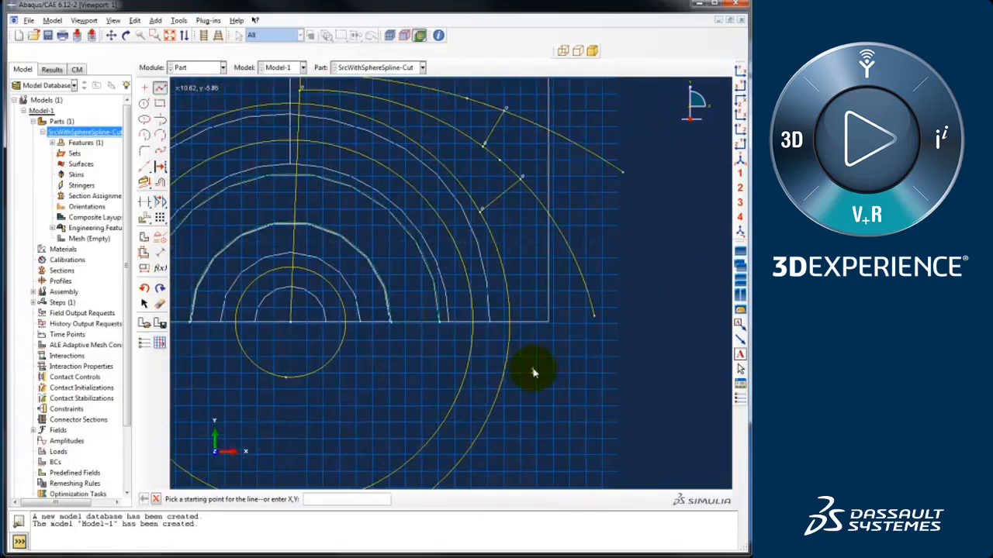
{"action": "scroll", "coordinate": [516, 374], "scroll_direction": "down", "scroll_amount": 1}
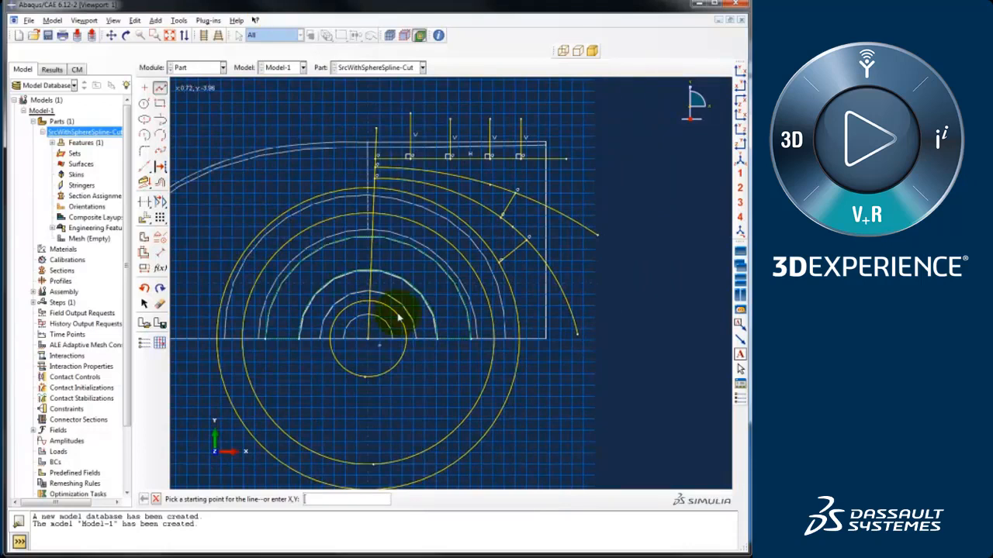
{"action": "scroll", "coordinate": [358, 277], "scroll_direction": "down", "scroll_amount": 1}
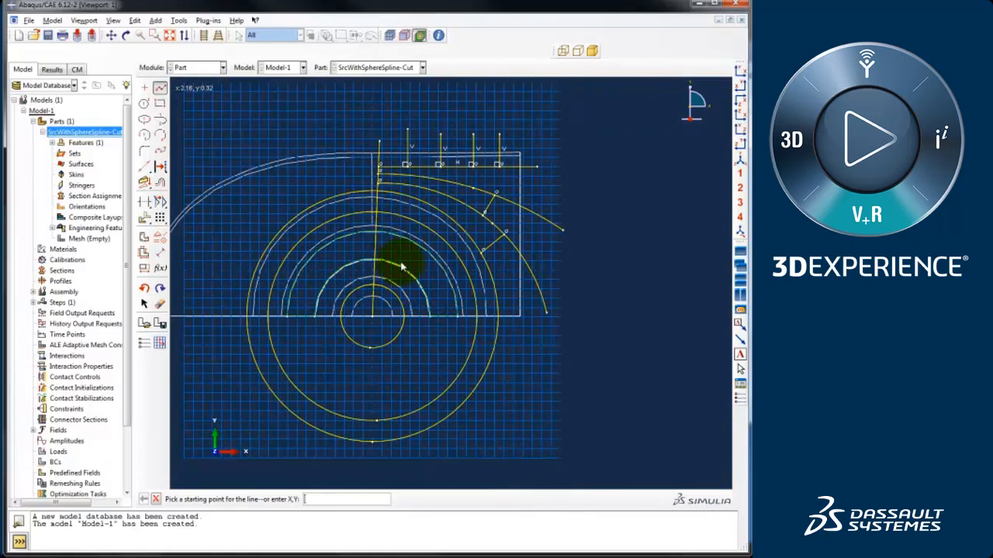
{"action": "scroll", "coordinate": [402, 279], "scroll_direction": "up", "scroll_amount": 1}
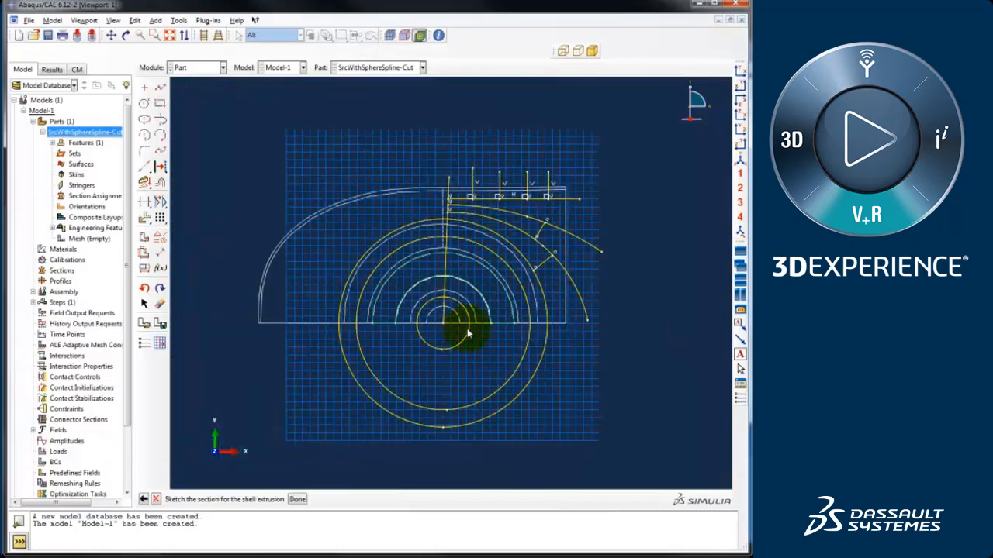
Step: Finish the sketch and extrude the shell to a blind depth of 26 in the flipped direction, keeping internal boundaries
{"action": "middle_click", "coordinate": [454, 328]}
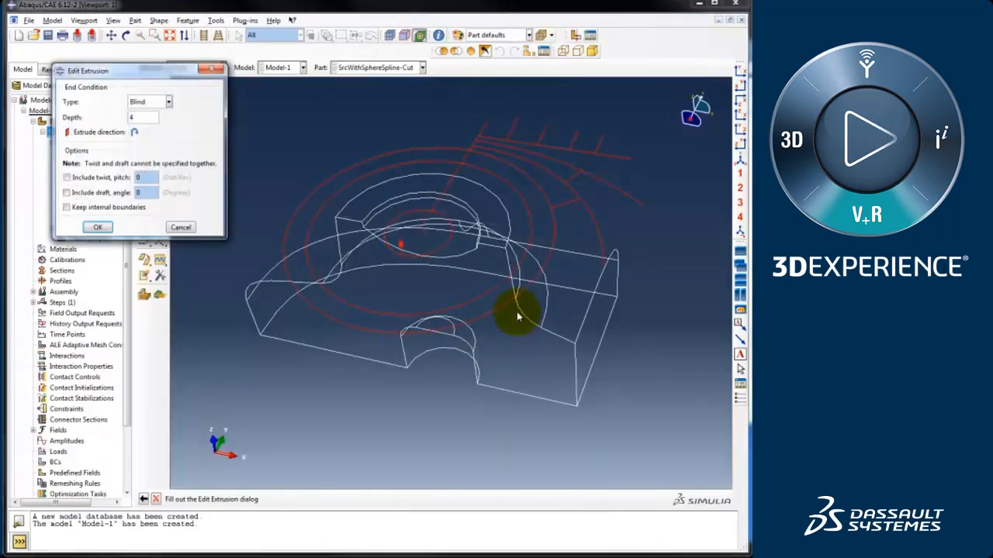
{"action": "left_click", "coordinate": [134, 135]}
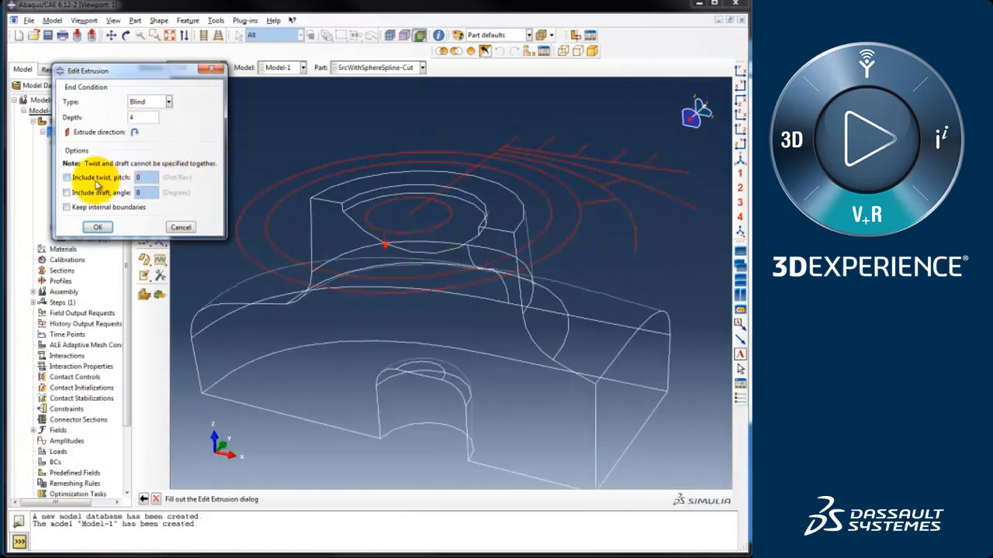
{"action": "left_click", "coordinate": [67, 207]}
{"action": "left_click", "coordinate": [148, 114]}
{"action": "double_click", "coordinate": [148, 114]}
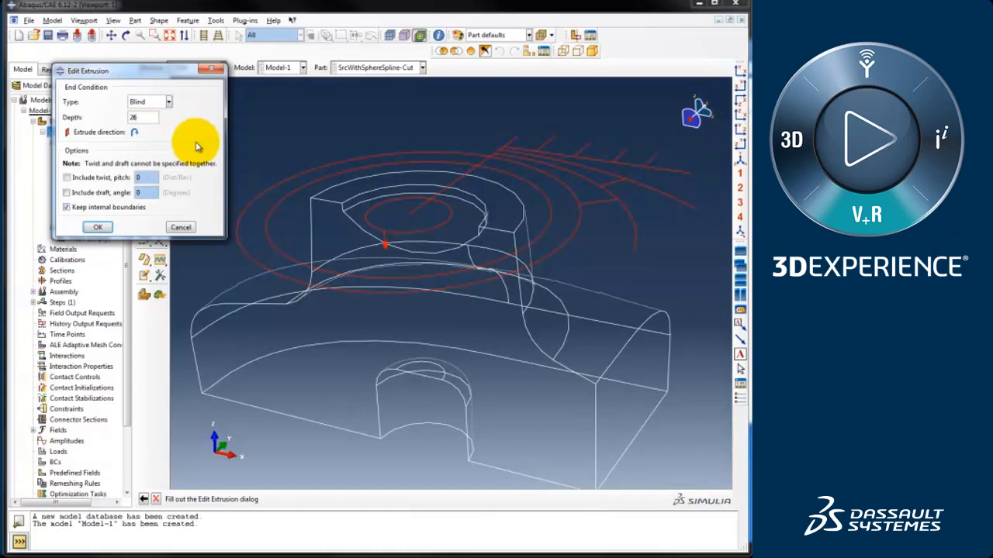
{"action": "scroll", "coordinate": [287, 161], "scroll_direction": "down", "scroll_amount": 1}
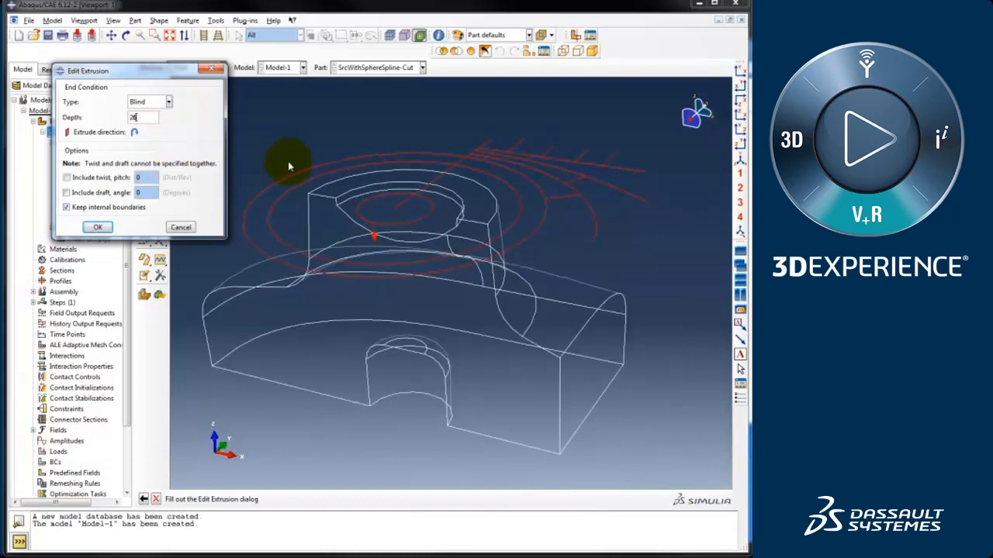
{"action": "left_click", "coordinate": [97, 226]}
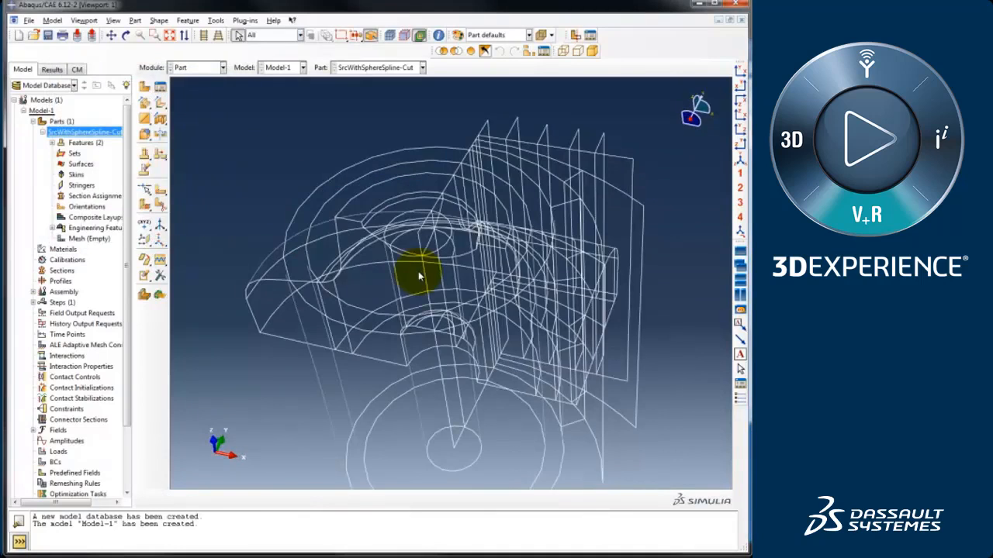
Step: Display the part shaded and check its region meshability in the Mesh module before returning to the Part module
{"action": "left_click", "coordinate": [591, 51]}
{"action": "double_click", "coordinate": [71, 238]}
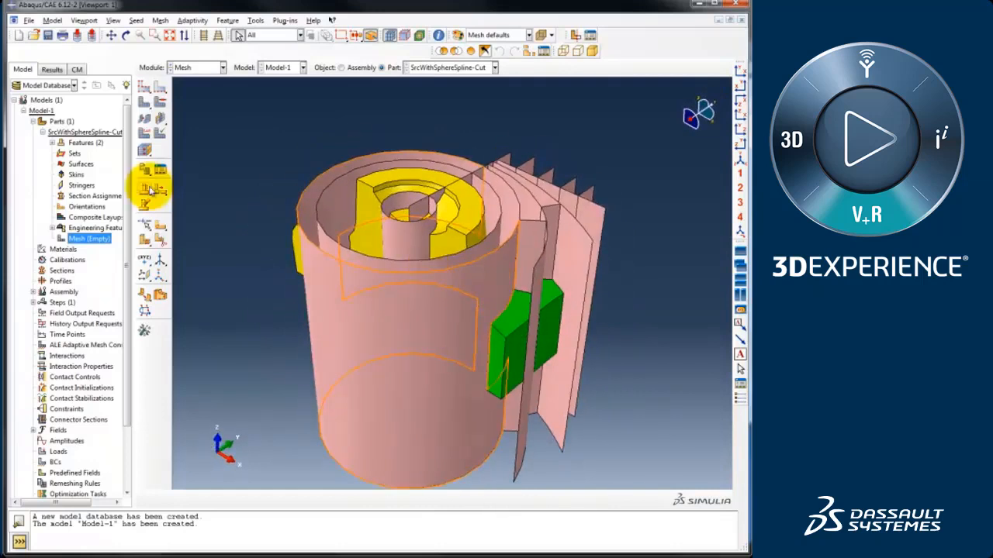
{"action": "right_click", "coordinate": [97, 133]}
{"action": "left_click", "coordinate": [109, 139]}
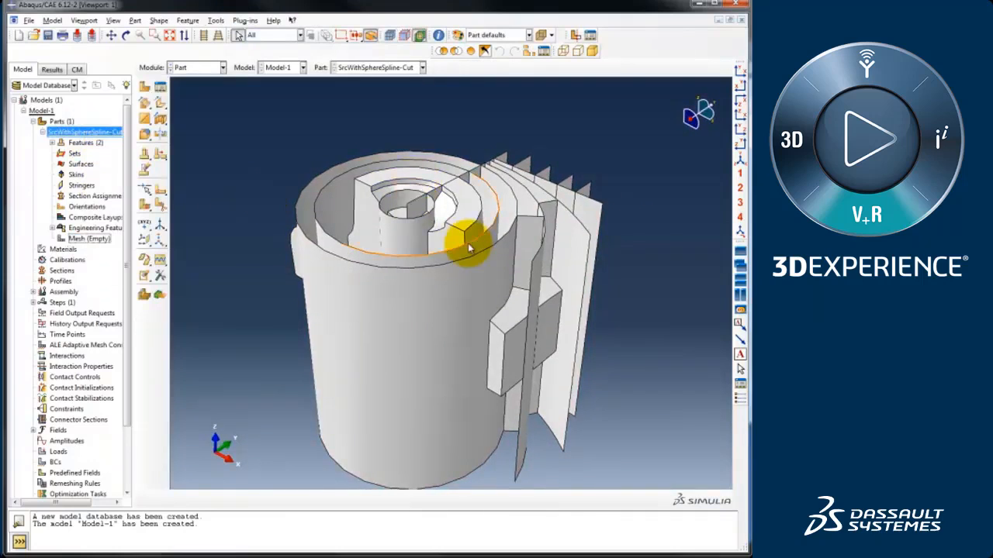
Step: Remove the part's solid cells from the display group so that only the extruded shell faces are shown
{"action": "left_click", "coordinate": [456, 52]}
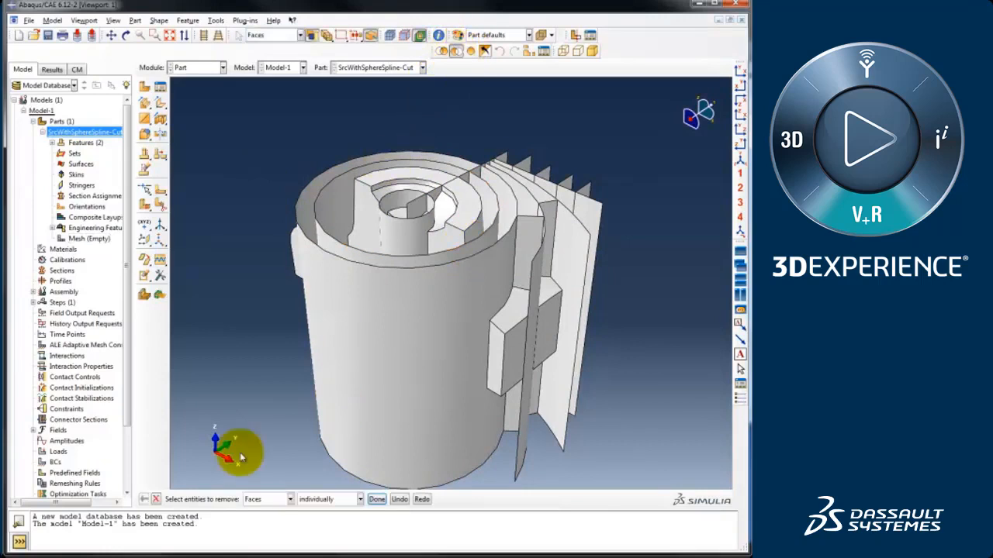
{"action": "left_click", "coordinate": [261, 500]}
{"action": "left_click", "coordinate": [257, 510]}
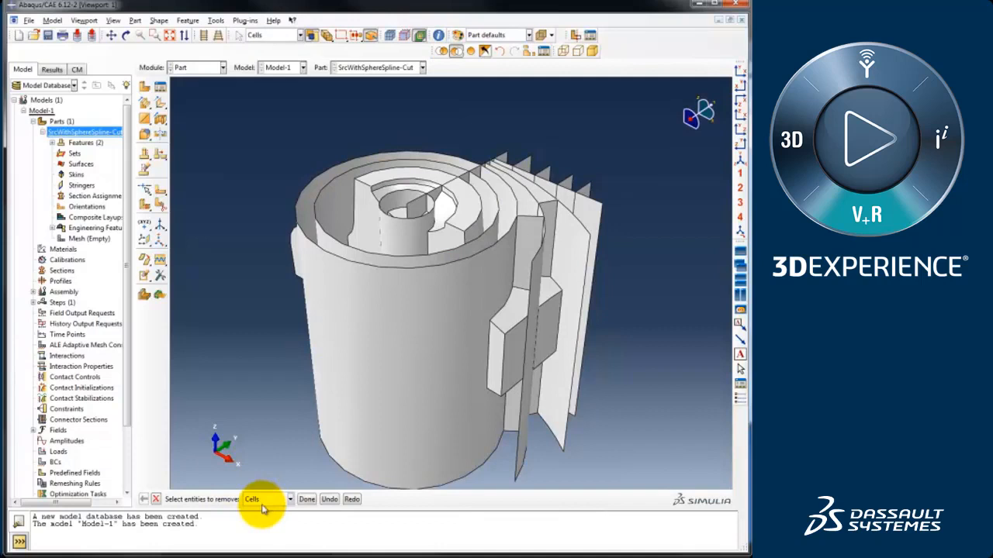
{"action": "left_click", "coordinate": [591, 389]}
{"action": "left_click", "coordinate": [590, 389]}
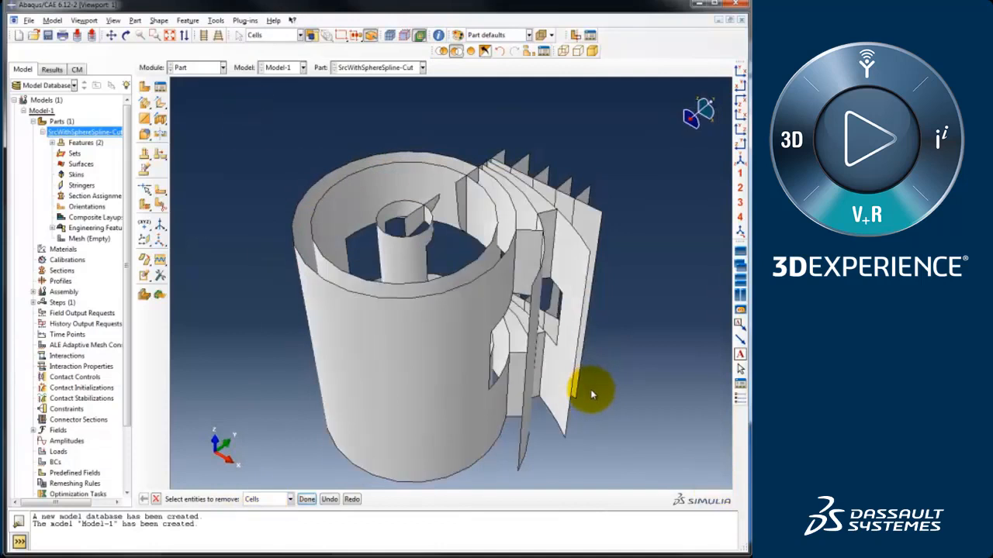
{"action": "middle_click", "coordinate": [591, 389]}
Step: Delete all the displayed shell faces with the Remove Faces repair tool and restore the whole part to the display
{"action": "left_click", "coordinate": [151, 282]}
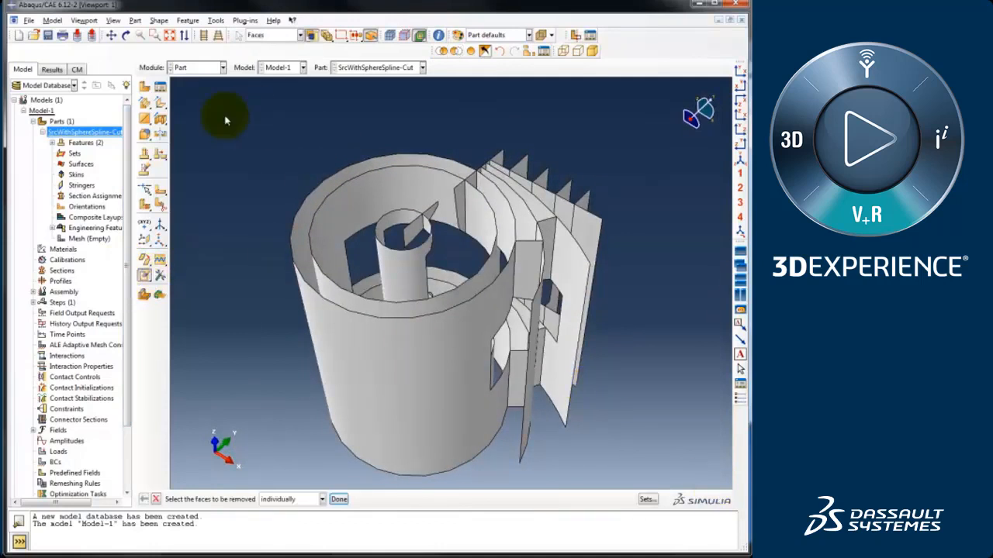
{"action": "left_click_drag", "start_coordinate": [261, 111], "coordinate": [675, 470]}
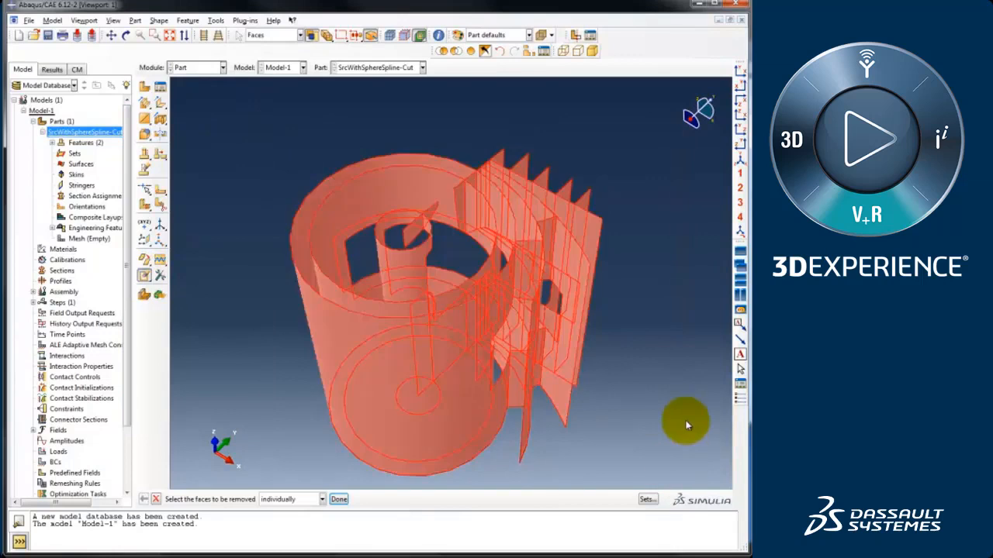
{"action": "middle_click", "coordinate": [643, 393]}
{"action": "middle_click", "coordinate": [259, 161]}
{"action": "left_click", "coordinate": [468, 53]}
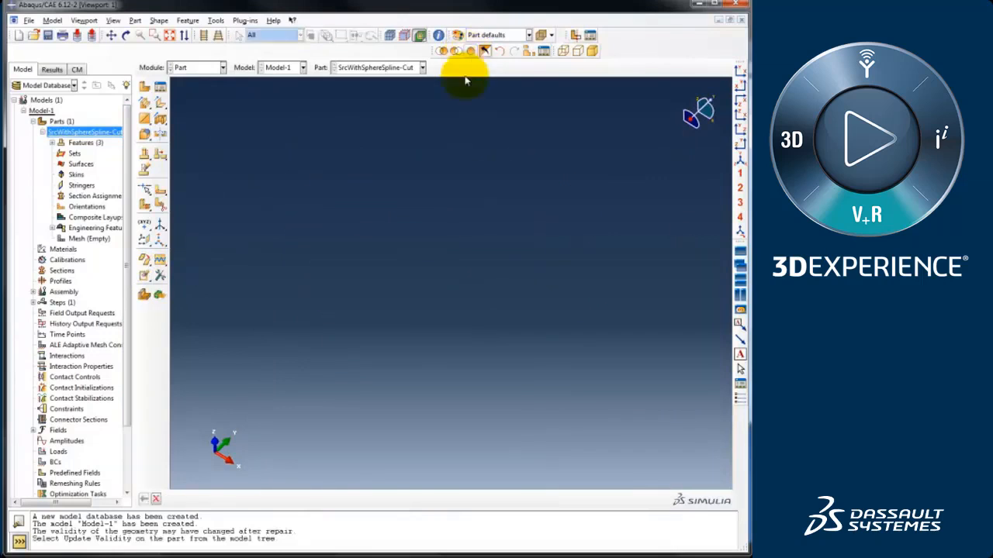
{"action": "left_click_drag", "start_coordinate": [402, 291], "coordinate": [468, 414], "text": "ctrl+alt"}
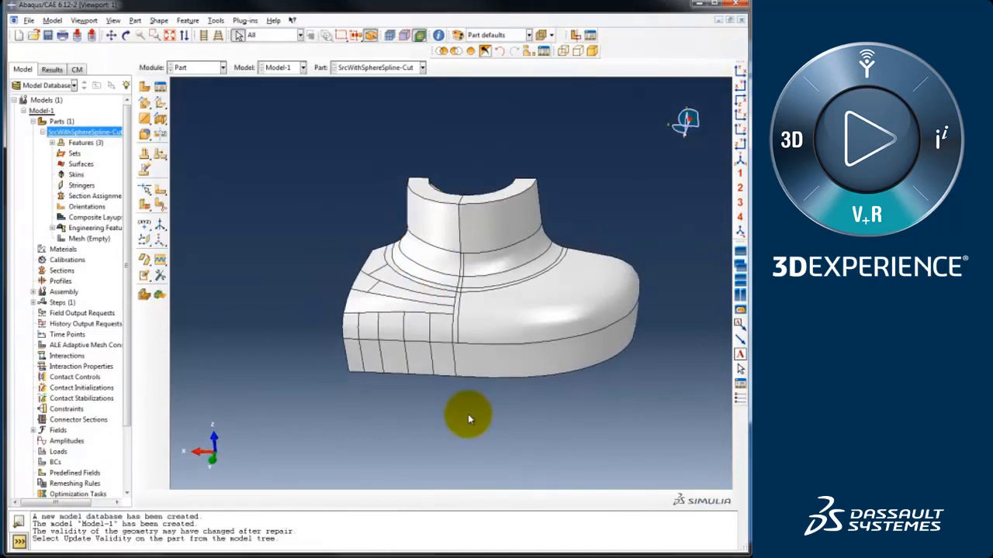
Step: In the Mesh module, combine the narrow strip face beside the partitioned region with the large rounded face using virtual topology
{"action": "double_click", "coordinate": [89, 239]}
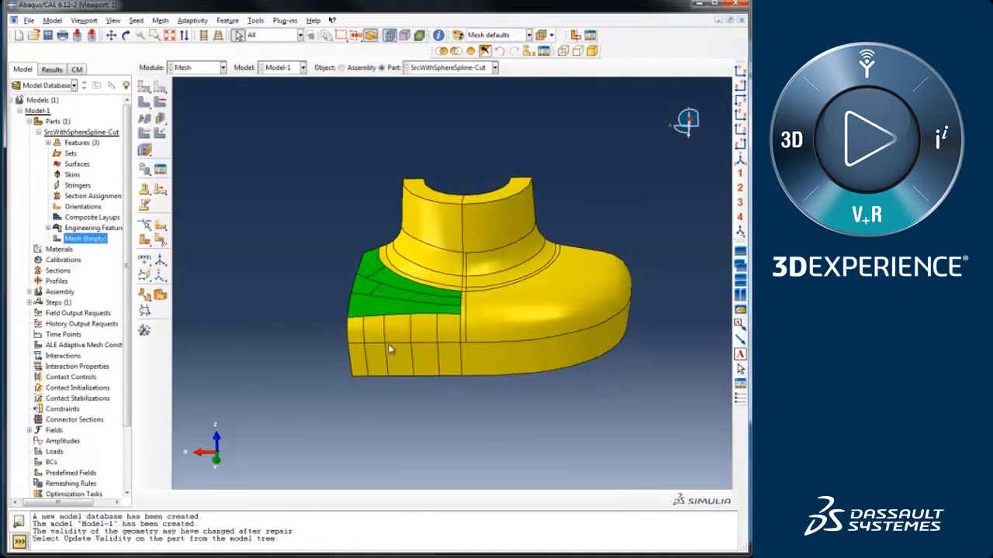
{"action": "scroll", "coordinate": [605, 381], "scroll_direction": "down", "scroll_amount": 2}
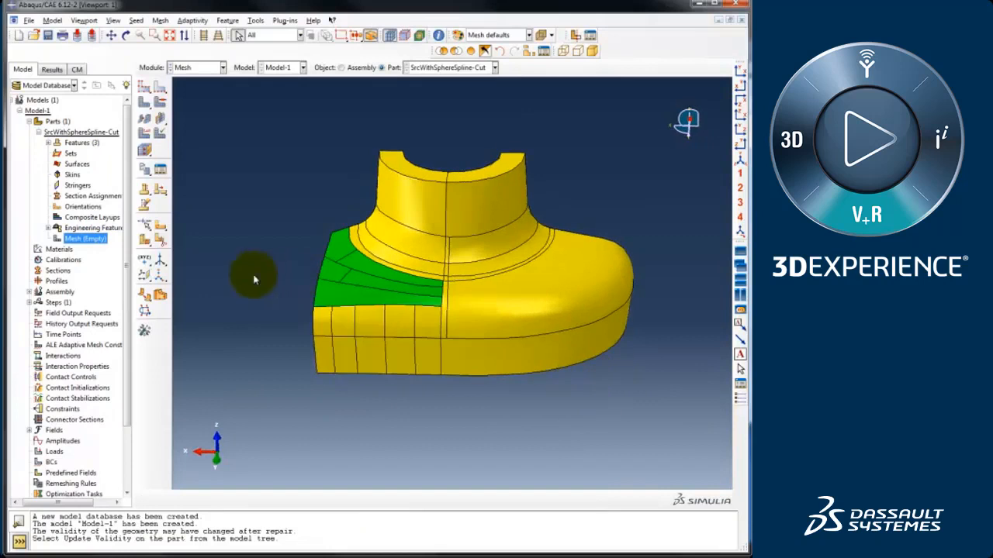
{"action": "left_click", "coordinate": [145, 304]}
{"action": "scroll", "coordinate": [468, 399], "scroll_direction": "down", "scroll_amount": 2}
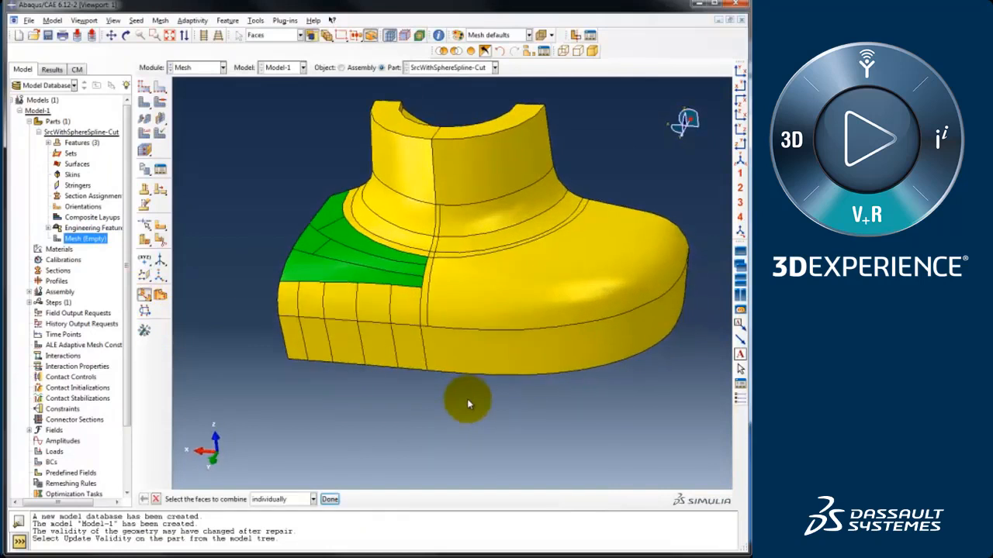
{"action": "left_click_drag", "start_coordinate": [467, 396], "coordinate": [465, 315], "text": "ctrl+alt"}
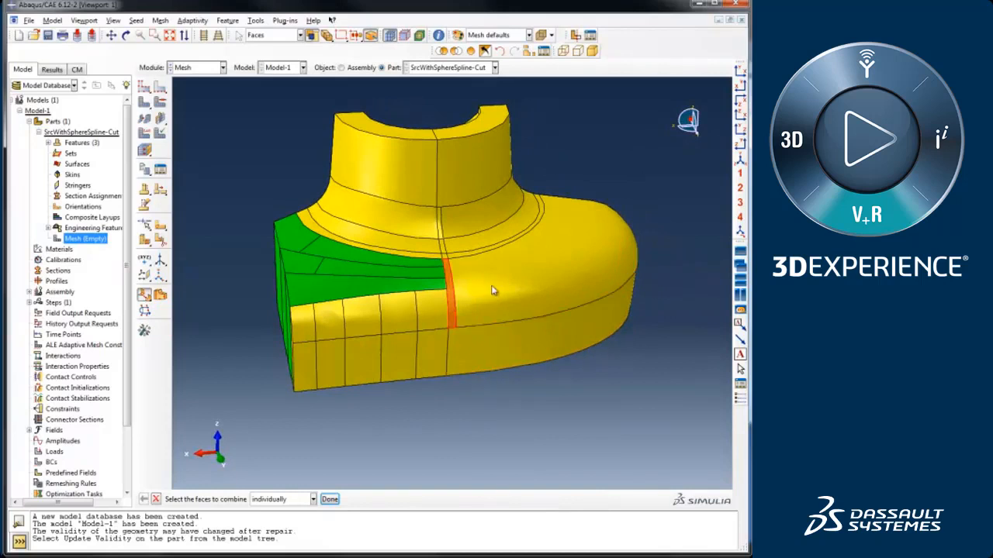
{"action": "left_click", "coordinate": [477, 378]}
{"action": "middle_click", "coordinate": [496, 402]}
{"action": "middle_click", "coordinate": [496, 403]}
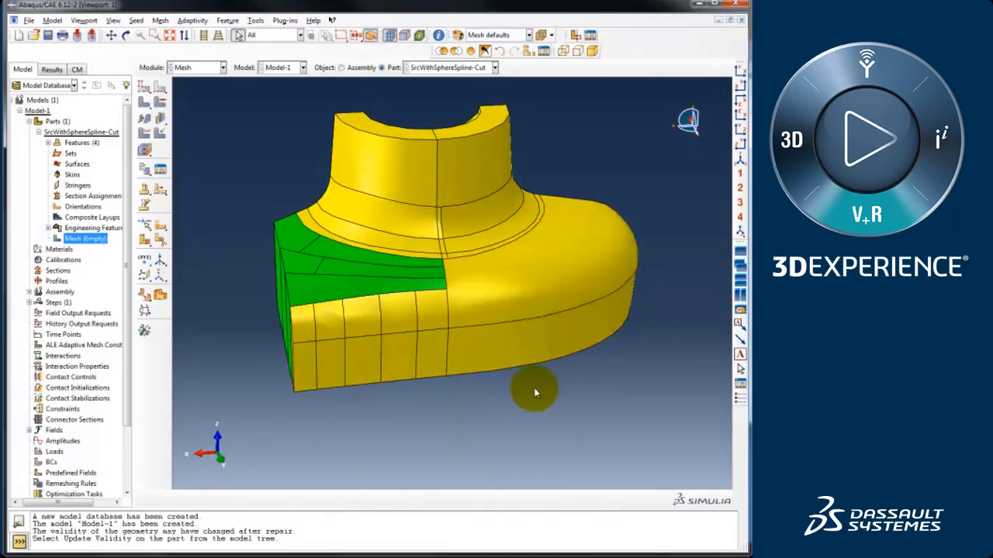
Step: Assign global seeds to the part with an approximate size of .35
{"action": "left_click_drag", "start_coordinate": [420, 380], "coordinate": [363, 399], "text": "ctrl+alt"}
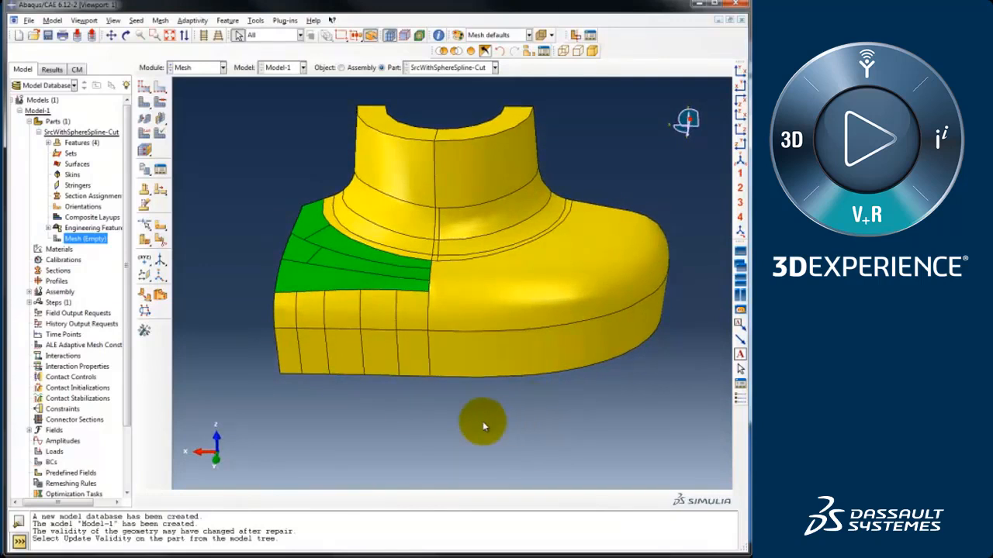
{"action": "left_click_drag", "start_coordinate": [482, 421], "coordinate": [591, 419], "text": "ctrl+alt"}
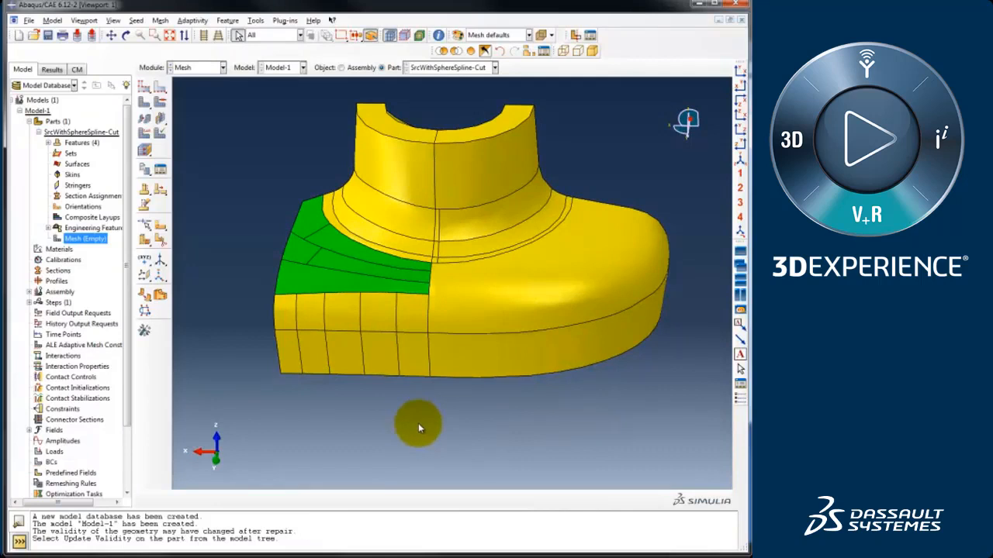
{"action": "left_click", "coordinate": [146, 87]}
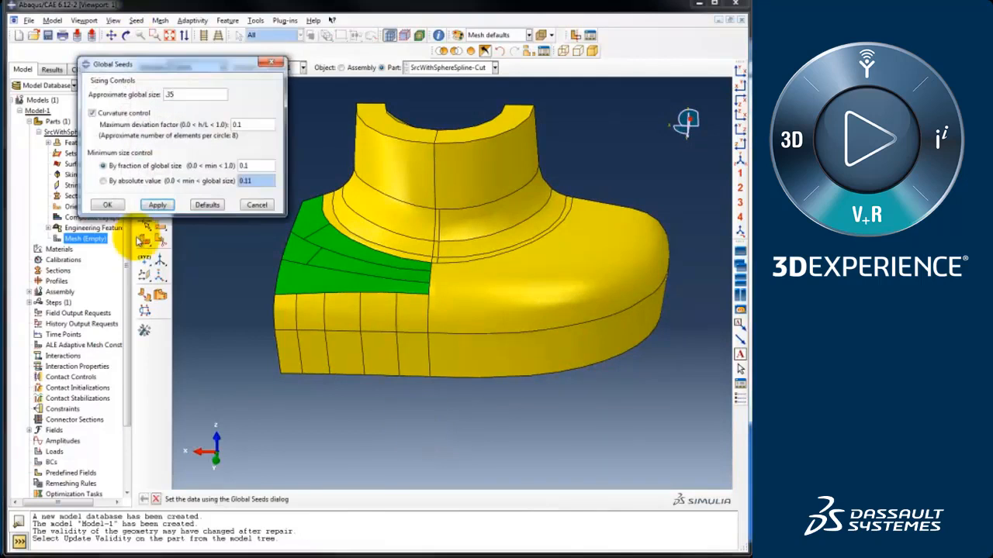
{"action": "left_click", "coordinate": [108, 204]}
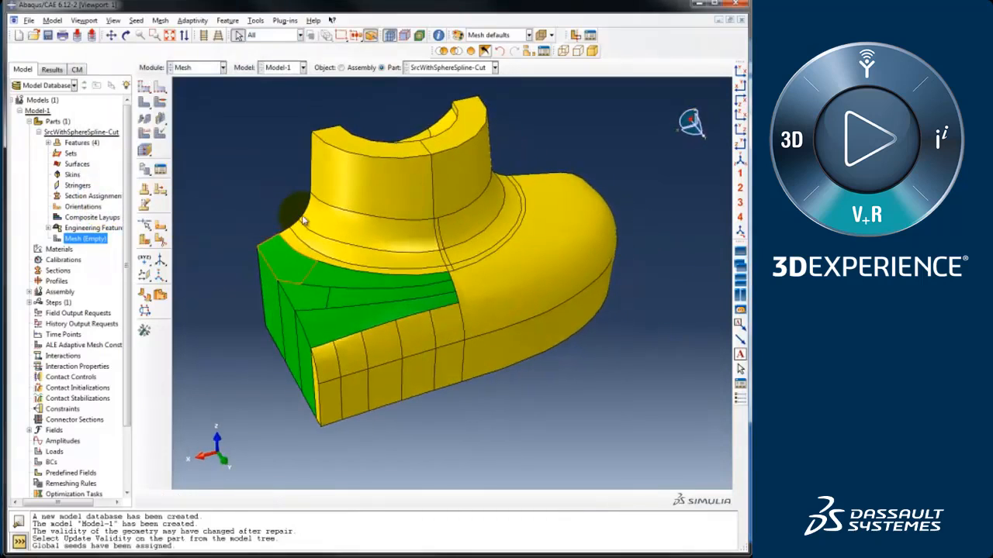
Step: Generate the mesh on the whole part
{"action": "left_click_drag", "start_coordinate": [303, 220], "coordinate": [272, 210], "text": "ctrl+alt"}
{"action": "left_click", "coordinate": [143, 101]}
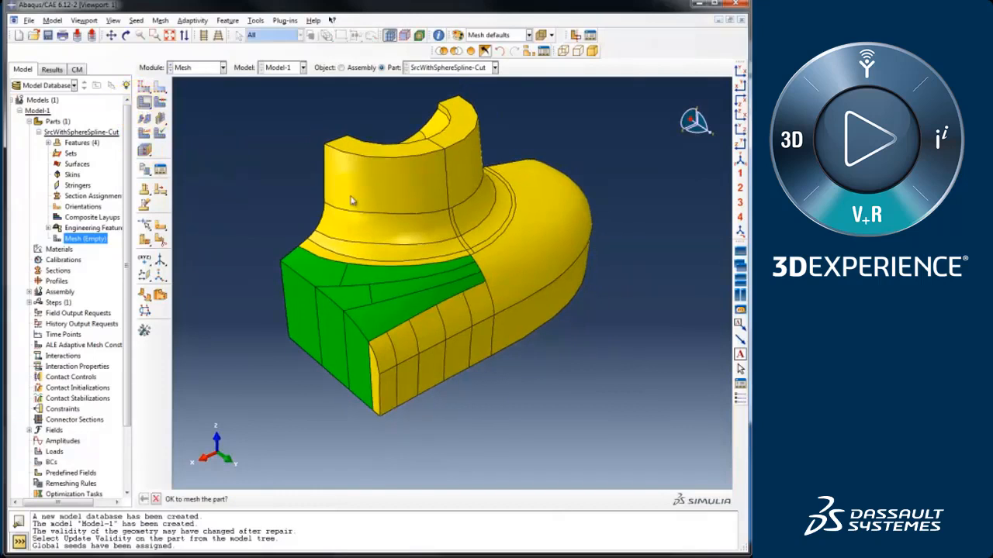
{"action": "middle_click", "coordinate": [437, 194]}
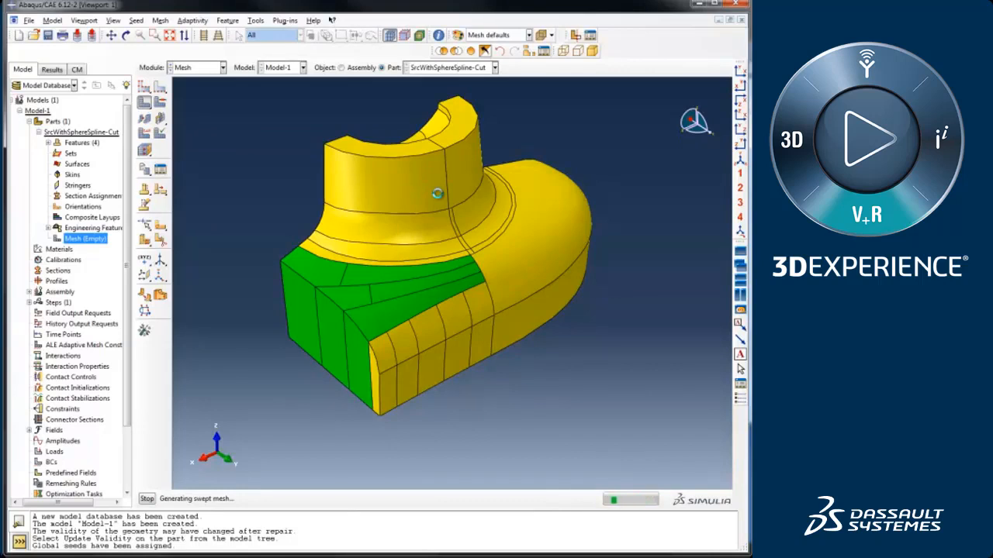
Step: Examine the meshed part from the flat end and from above, and expand its list of features
{"action": "left_click_drag", "start_coordinate": [460, 441], "coordinate": [504, 371], "text": "ctrl+alt"}
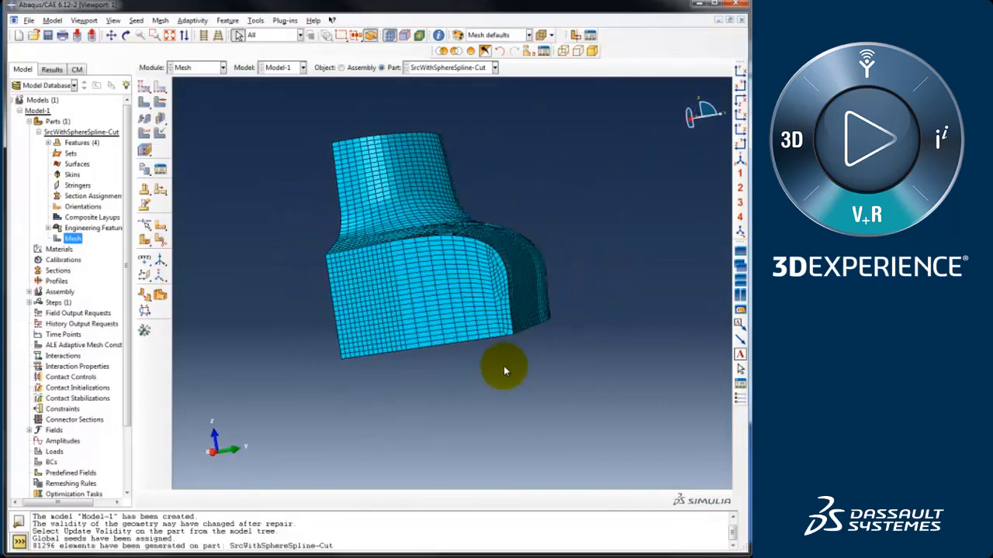
{"action": "left_click", "coordinate": [49, 143]}
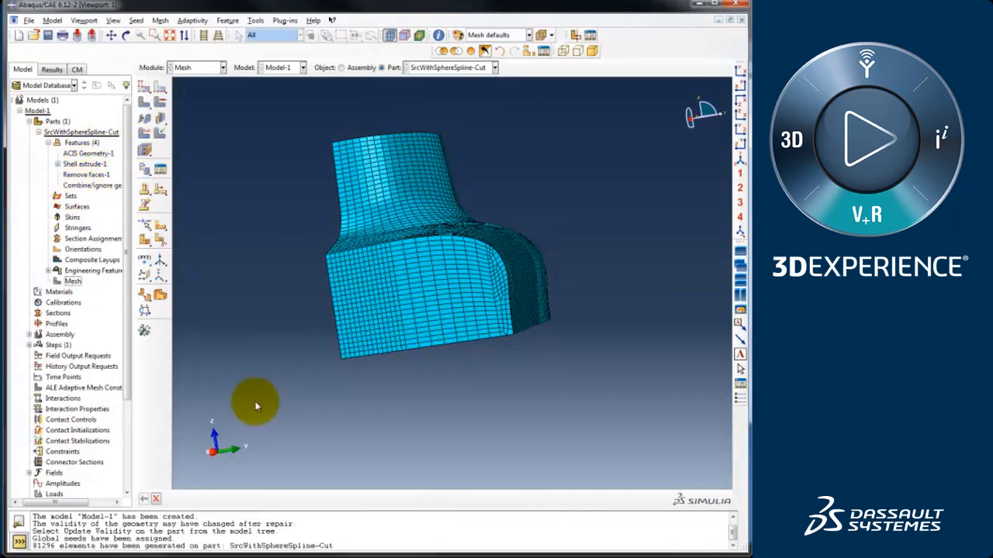
{"action": "left_click_drag", "start_coordinate": [457, 380], "coordinate": [596, 402], "text": "ctrl+alt"}
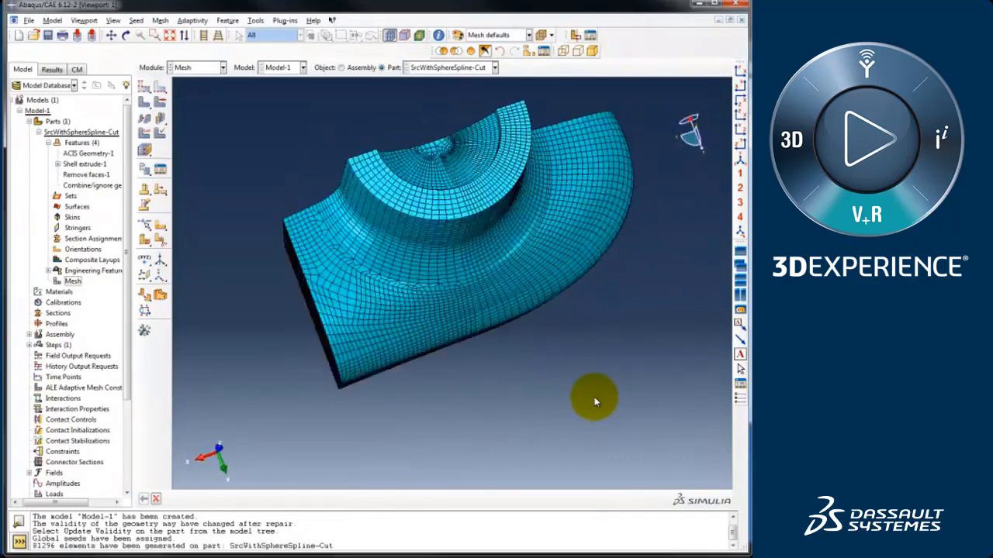